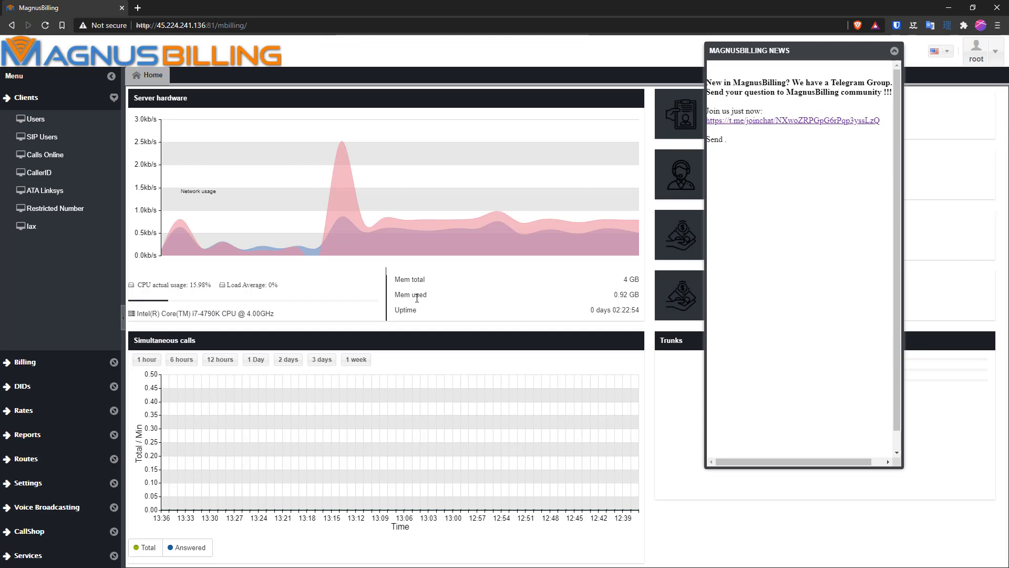
Start a new user in Users with group Client and open its Plan lookup, which lists no plans.
click(33, 120)
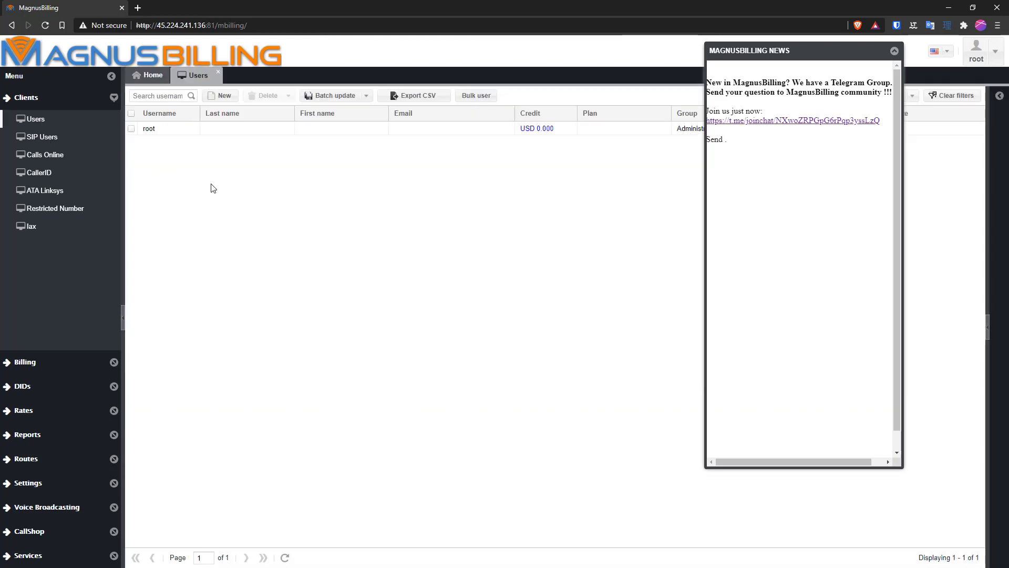
click(223, 98)
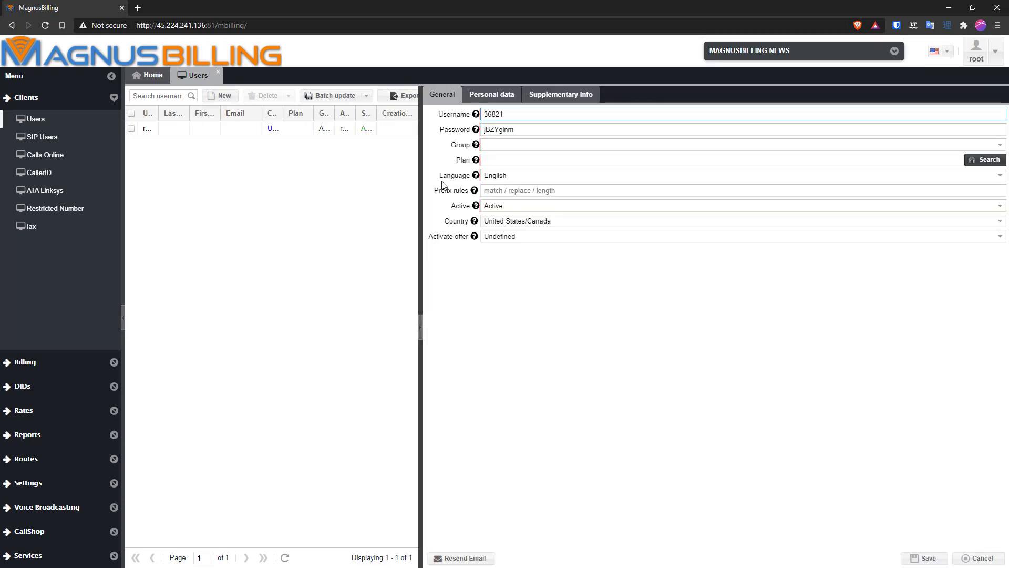
click(527, 147)
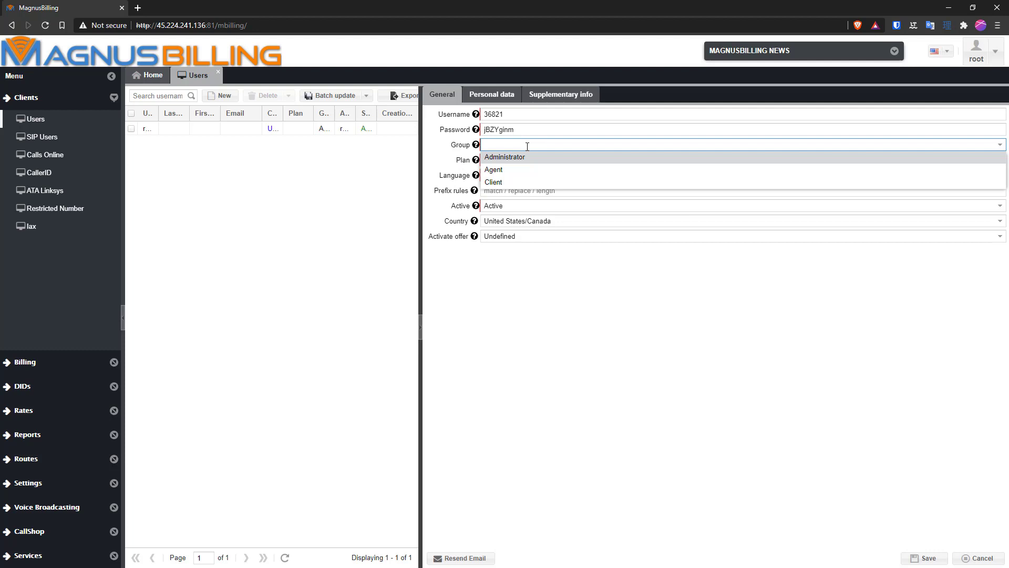
click(493, 182)
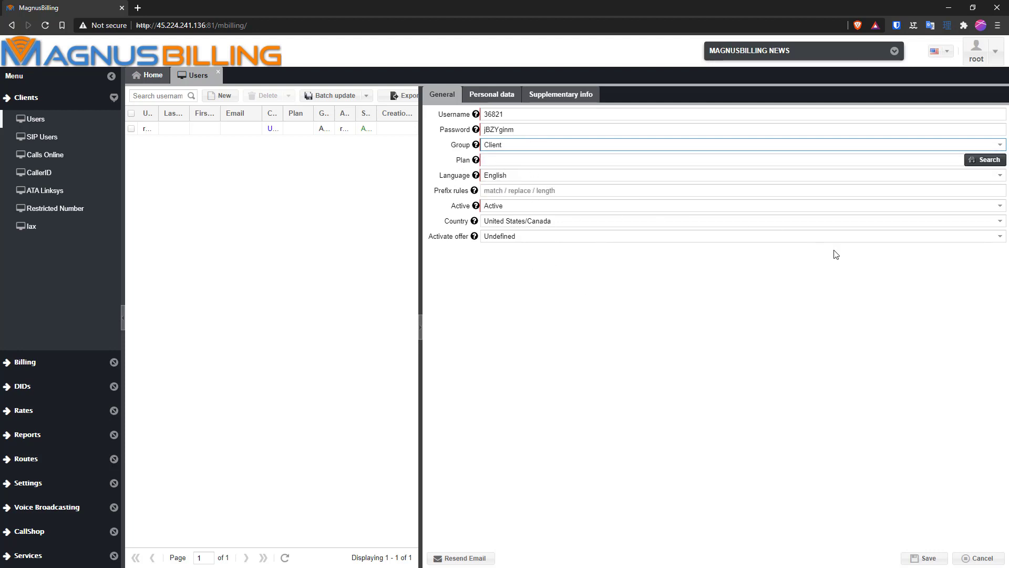
click(985, 160)
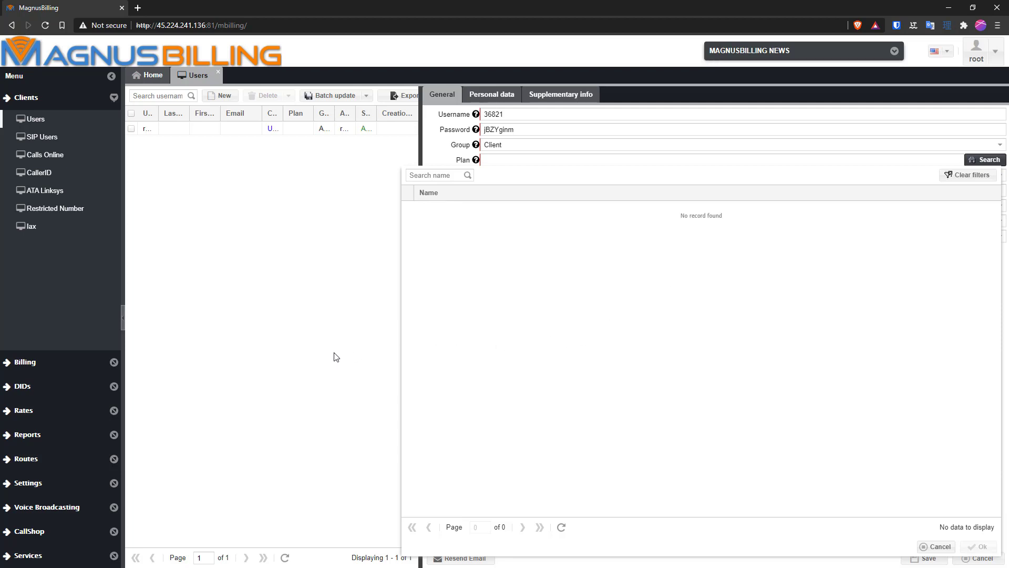
Close the empty plan picker and create a plan named Golden under Rates > Plans.
click(106, 410)
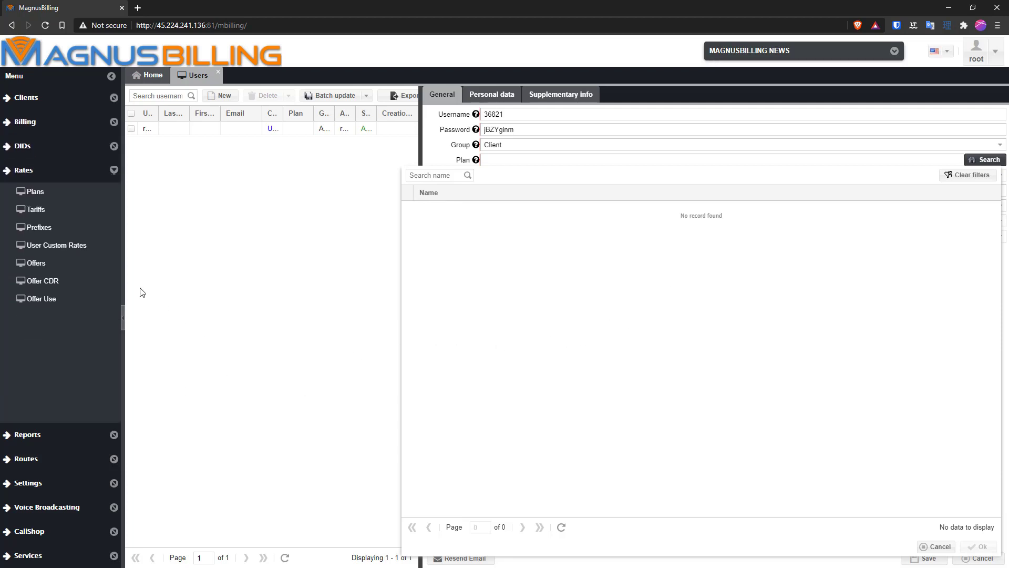
click(68, 193)
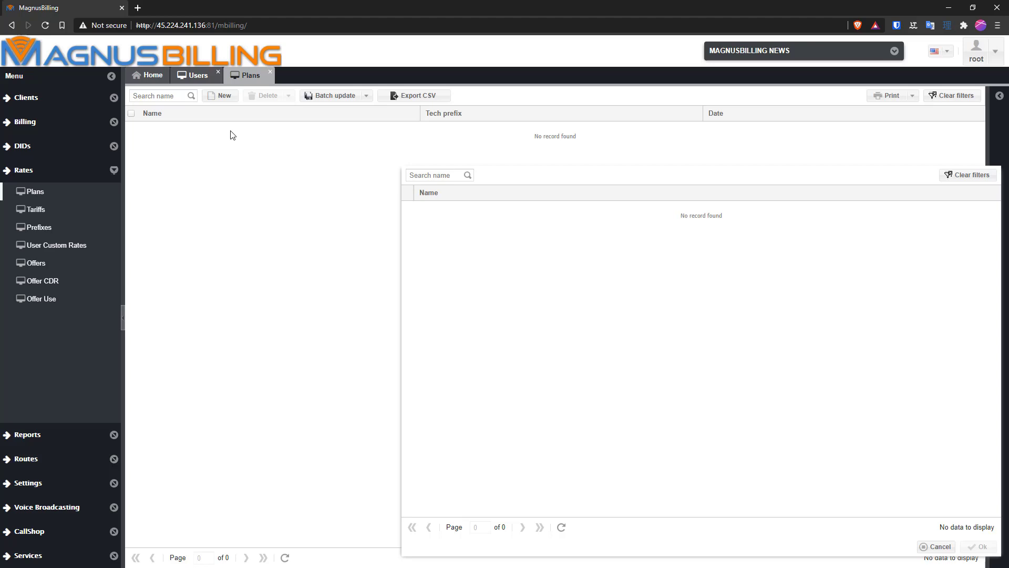
click(939, 547)
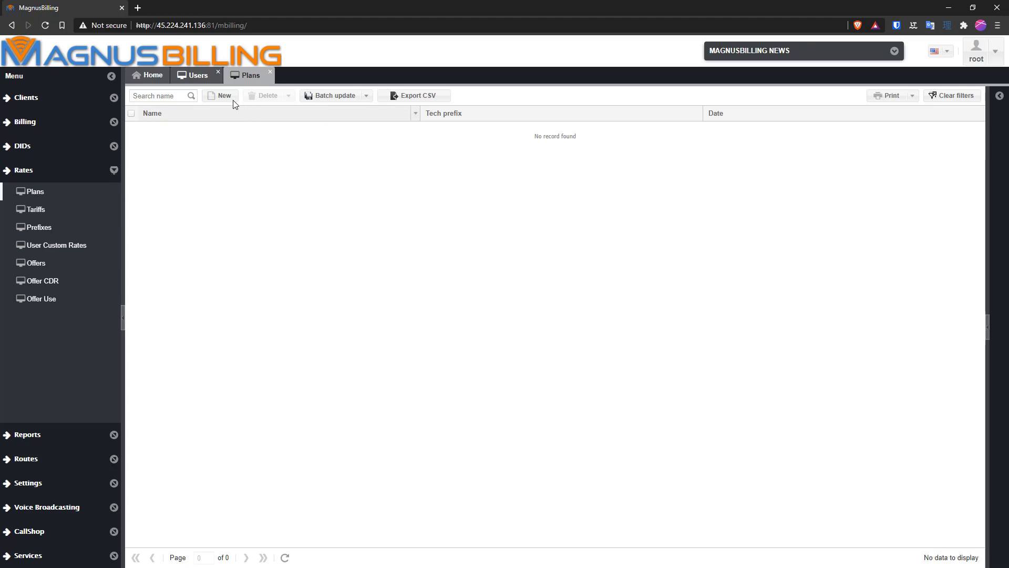
click(220, 95)
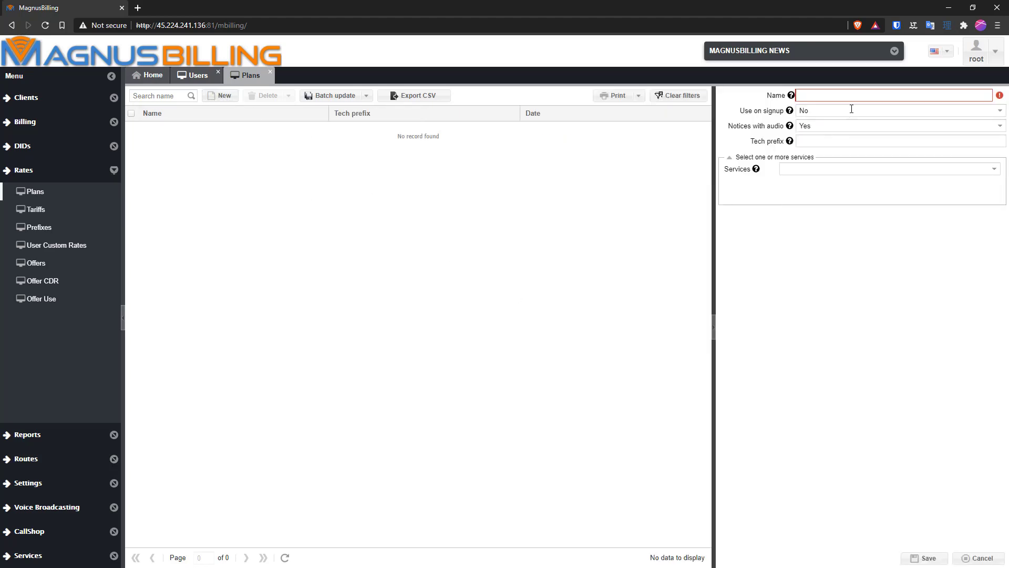
text(Golden)
click(923, 558)
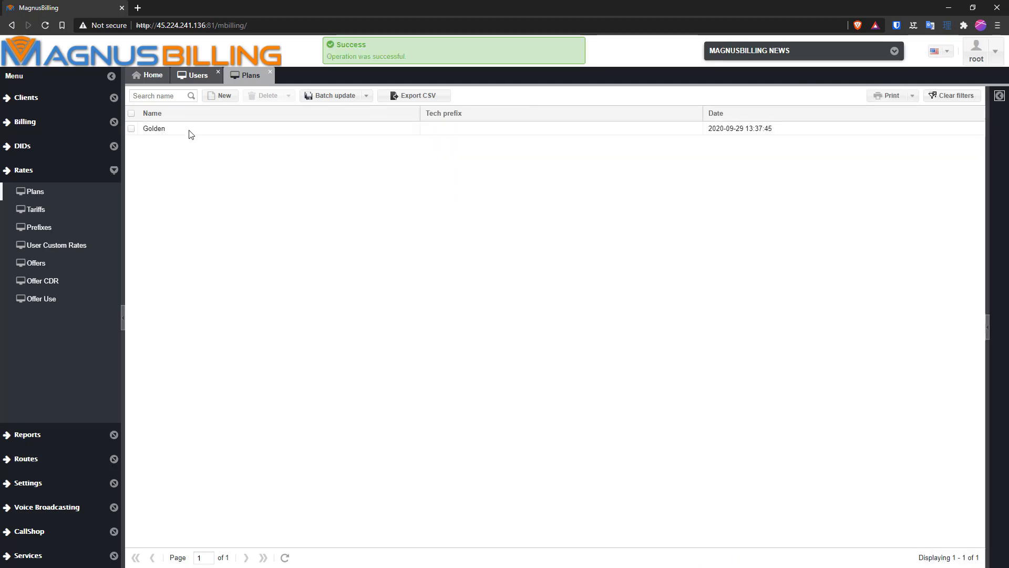
Save the new Client user on the Golden plan and view its account in SIP Users.
click(195, 76)
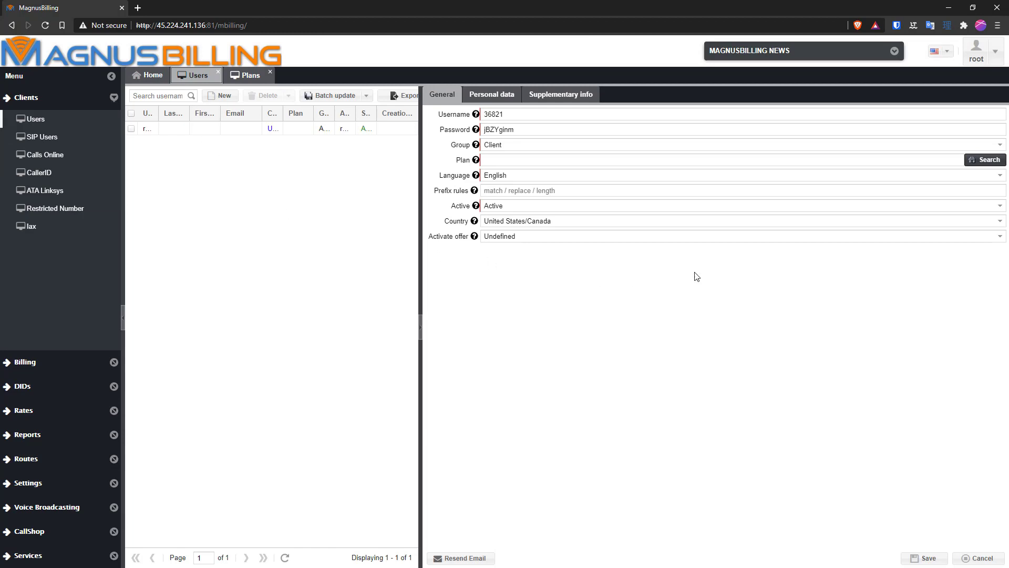
click(981, 162)
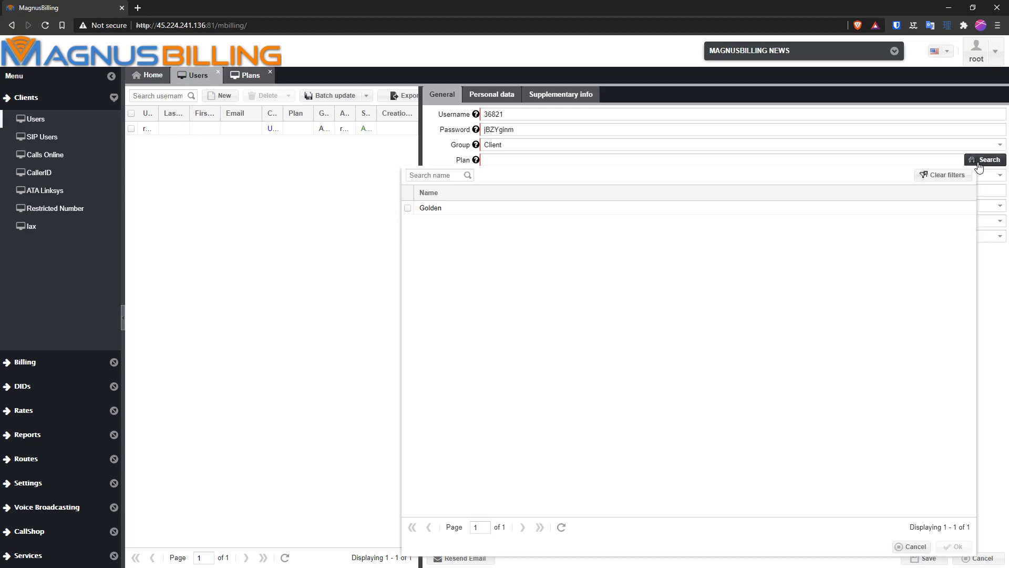
double_click(493, 212)
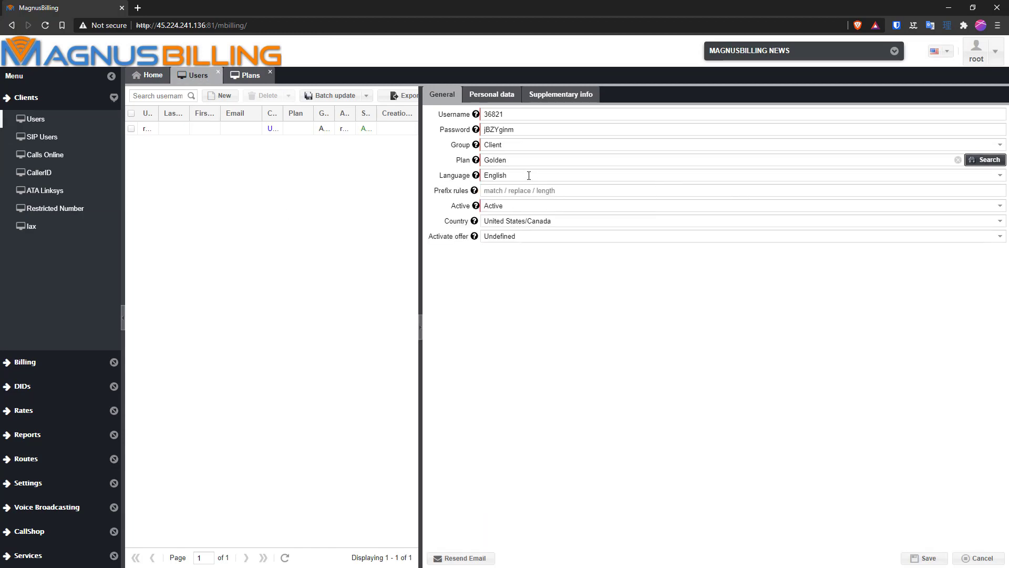
click(926, 558)
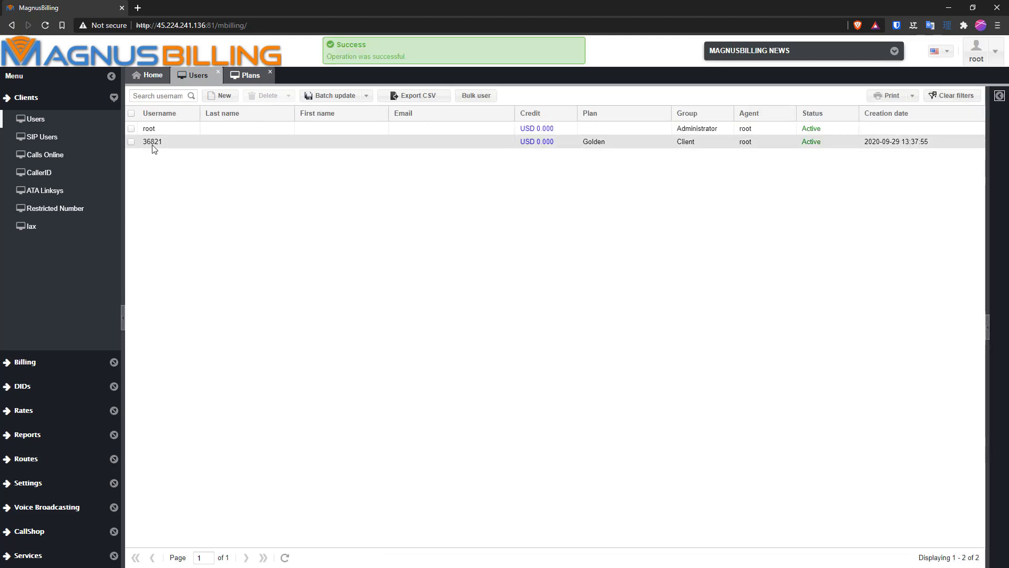
click(62, 137)
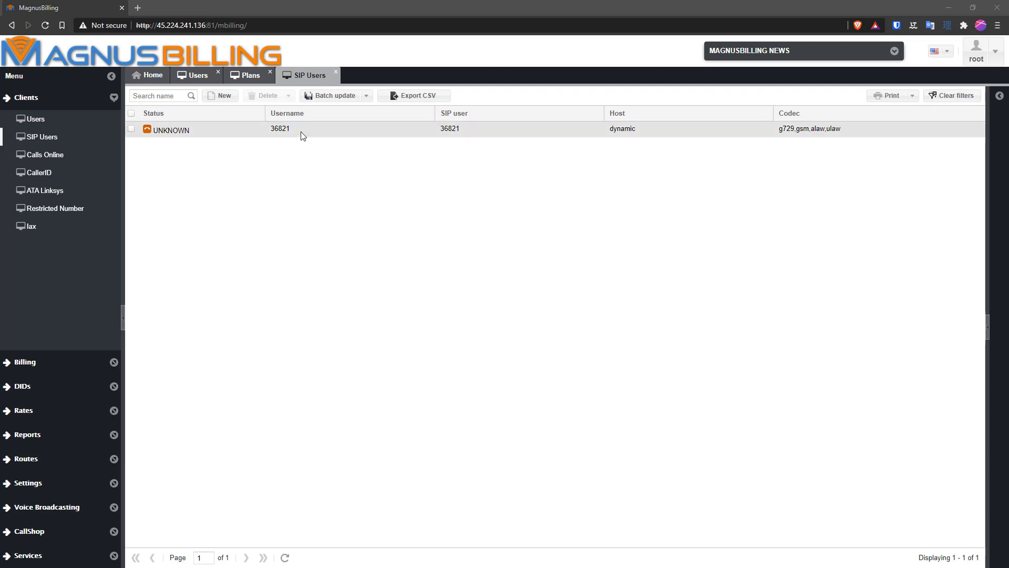
drag(0, 158, 571, 187)
Copy the server IP into Zoiper's Domain as 45.224.241.136:5061.
drag(157, 25, 205, 27)
key(ctrl+c)
key(alt+Tab)
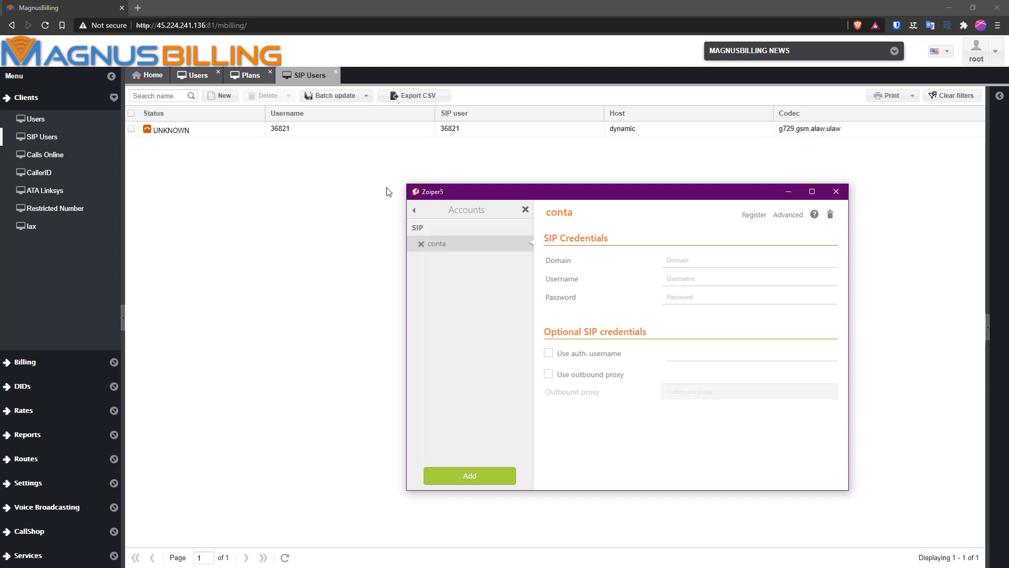
click(711, 262)
key(ctrl+v)
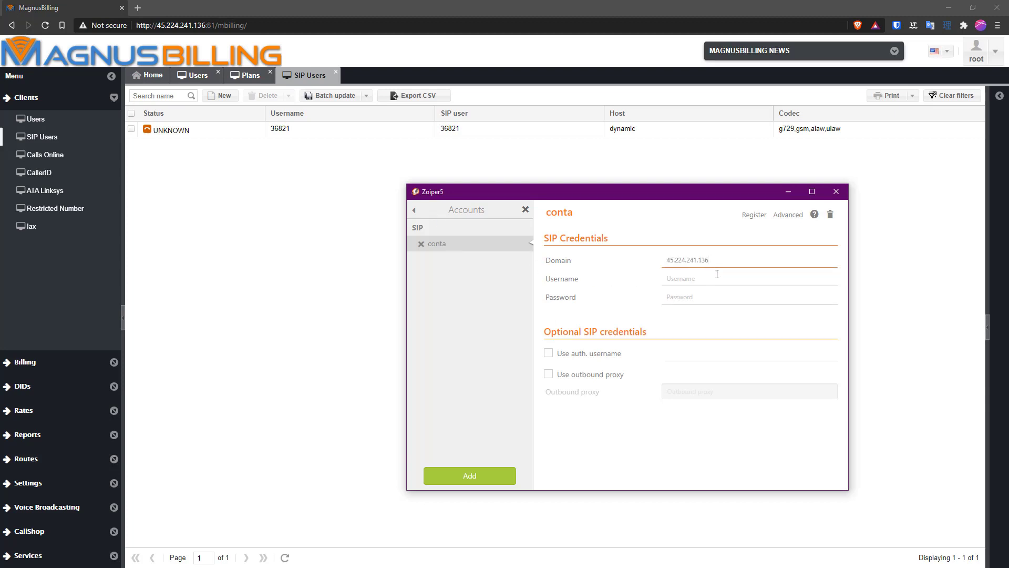
text(:50)
key(BackSpace)
text(0)
key(BackSpace)
drag(718, 261, 646, 267)
click(777, 265)
text(:50)
Copy the SIP user's username and password from MagnusBilling into Zoiper's Username and Password fields.
click(367, 130)
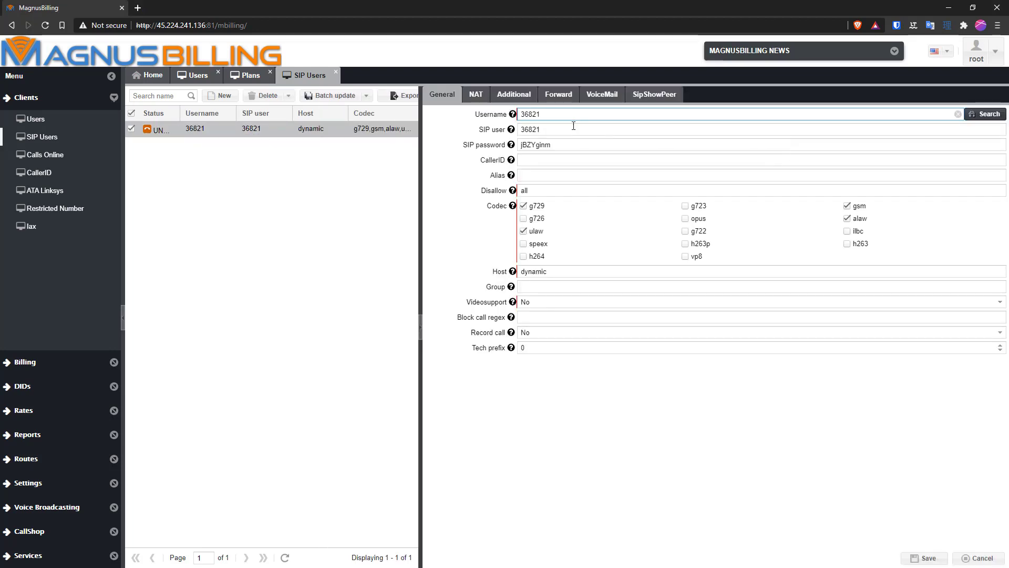
double_click(573, 126)
key(ctrl+c)
key(alt+Tab)
click(718, 278)
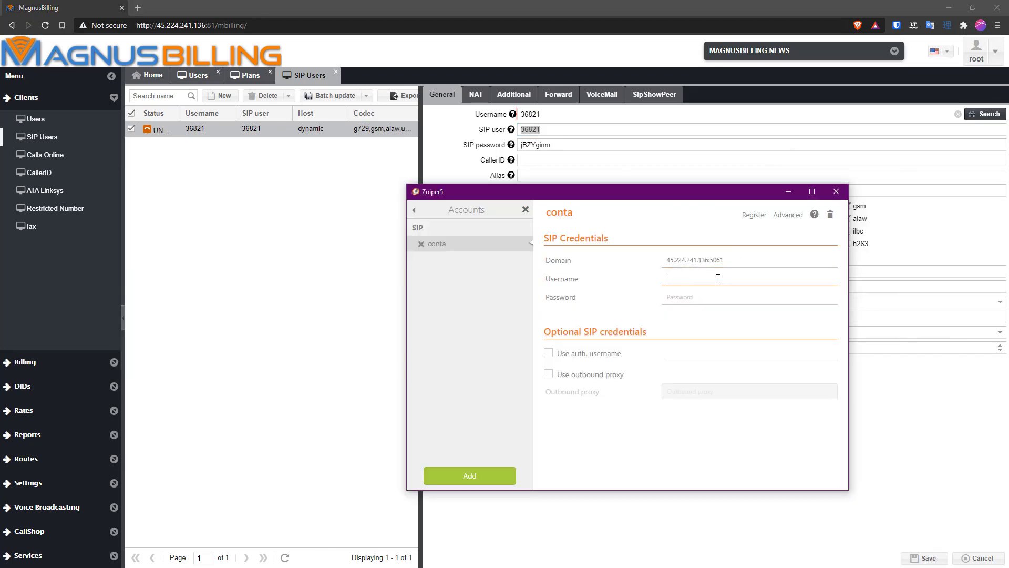
key(ctrl+v)
double_click(535, 145)
key(alt+Tab)
click(692, 298)
key(ctrl+v)
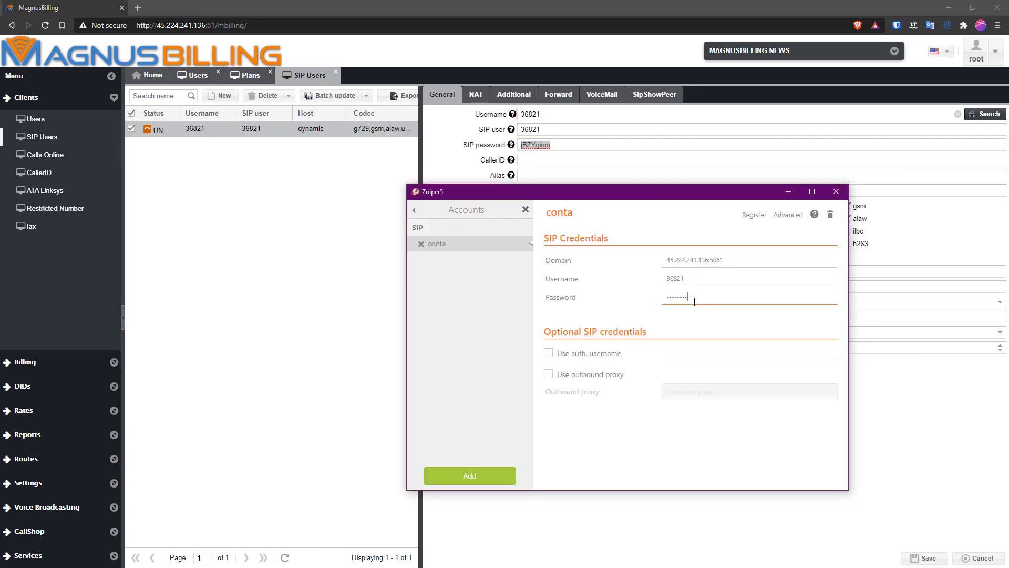
click(527, 212)
click(666, 323)
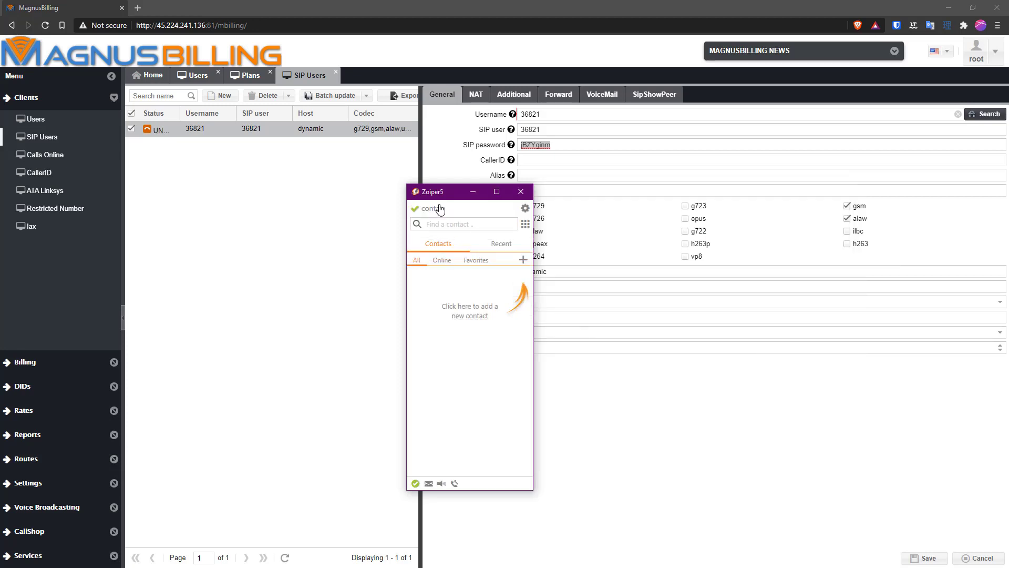
drag(444, 196, 699, 205)
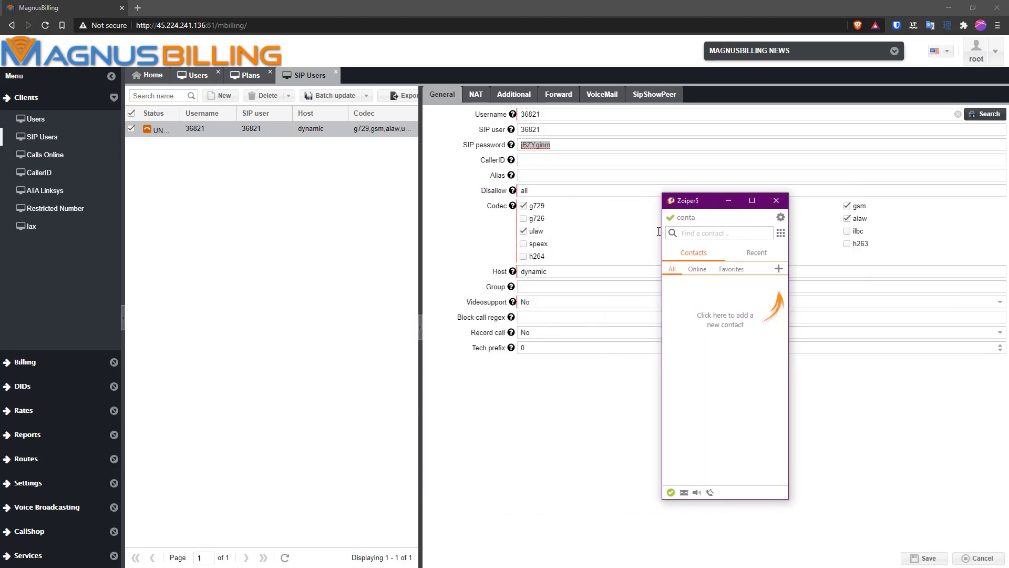
click(510, 436)
Close the SIP account details and reload the SIP Users list to check registration.
click(979, 558)
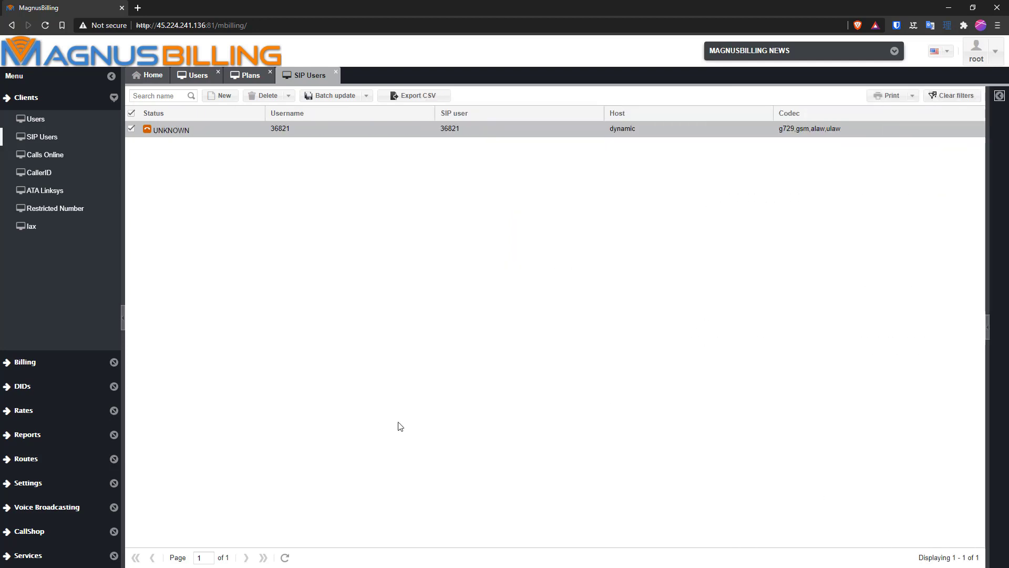
click(285, 557)
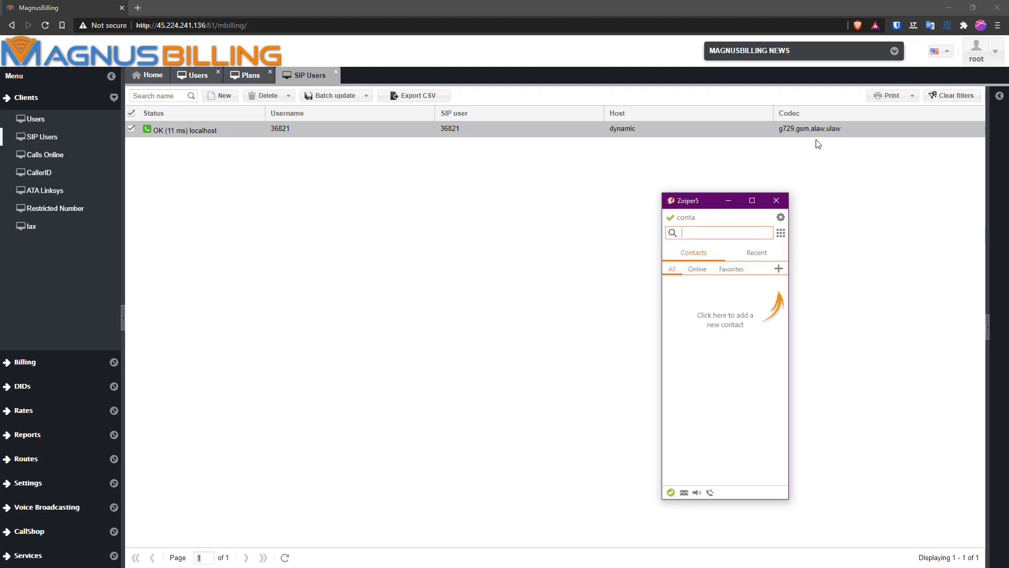
drag(696, 209, 699, 172)
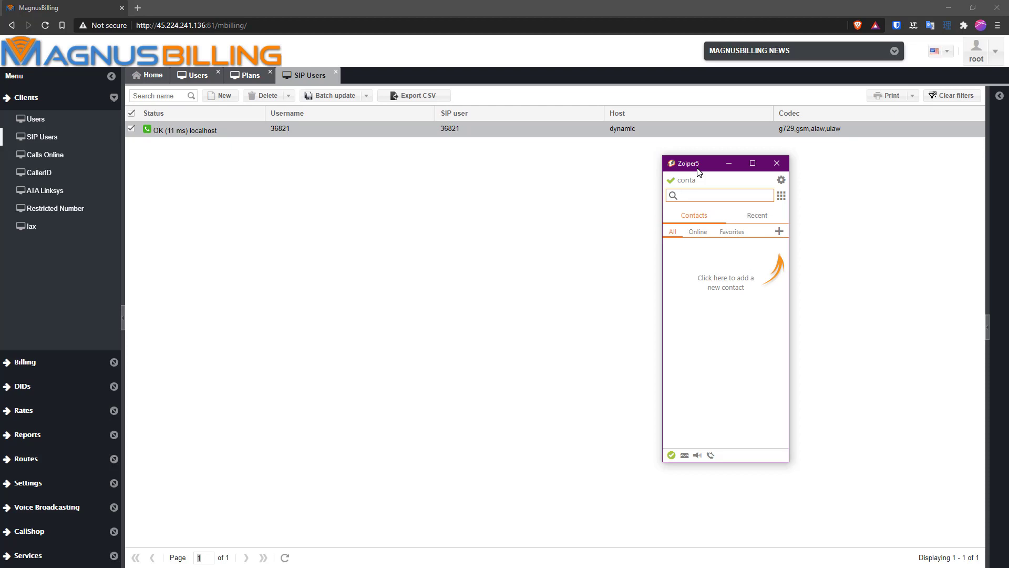
click(458, 206)
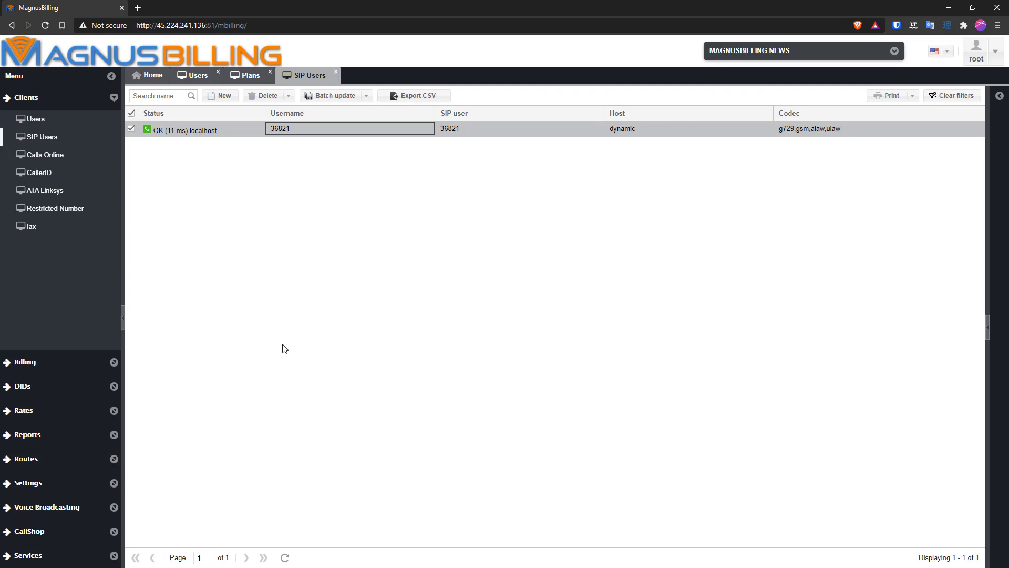
Create a provider named Test under Routes > Providers.
click(92, 459)
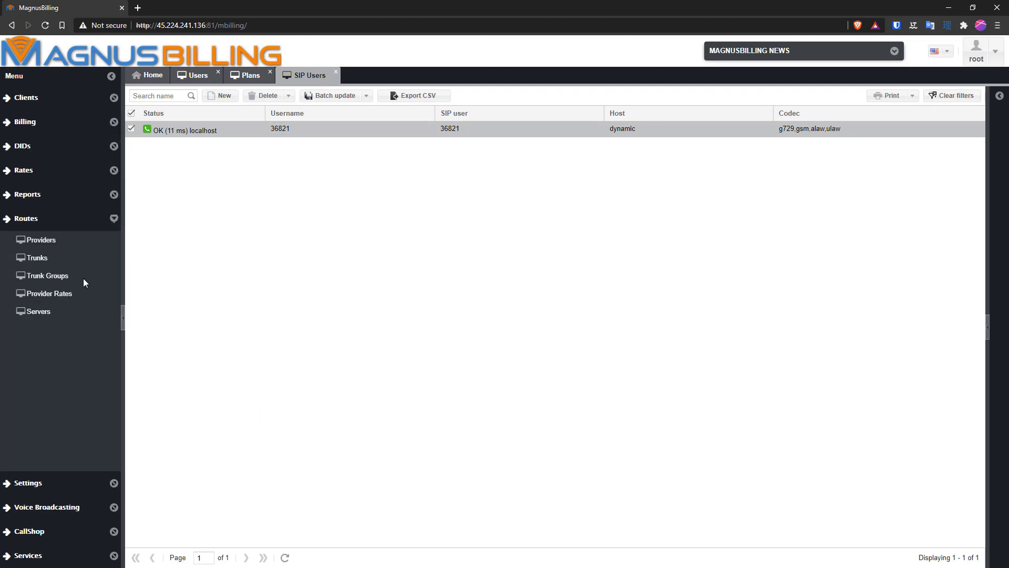
click(75, 241)
click(152, 95)
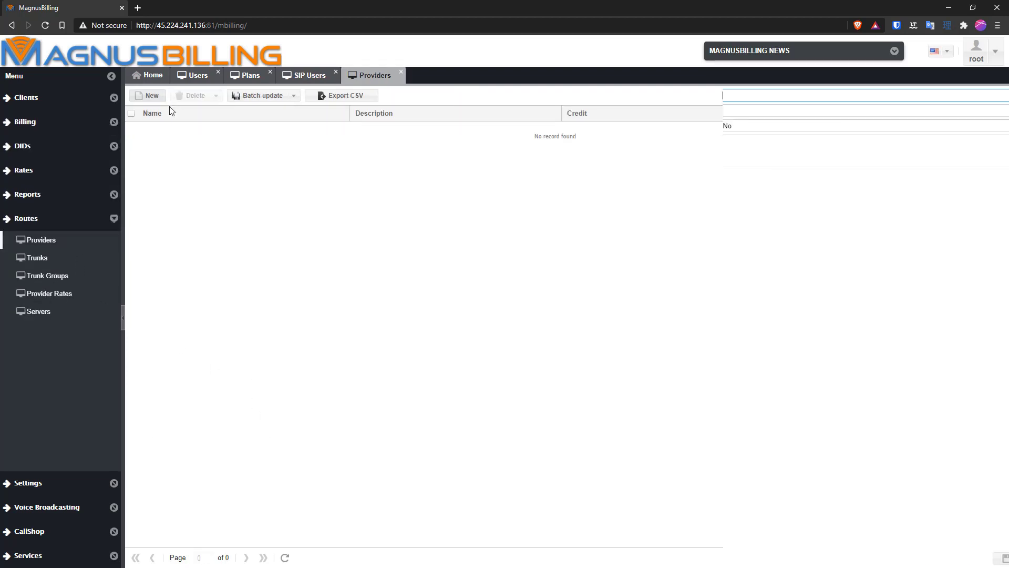
text(TEs)
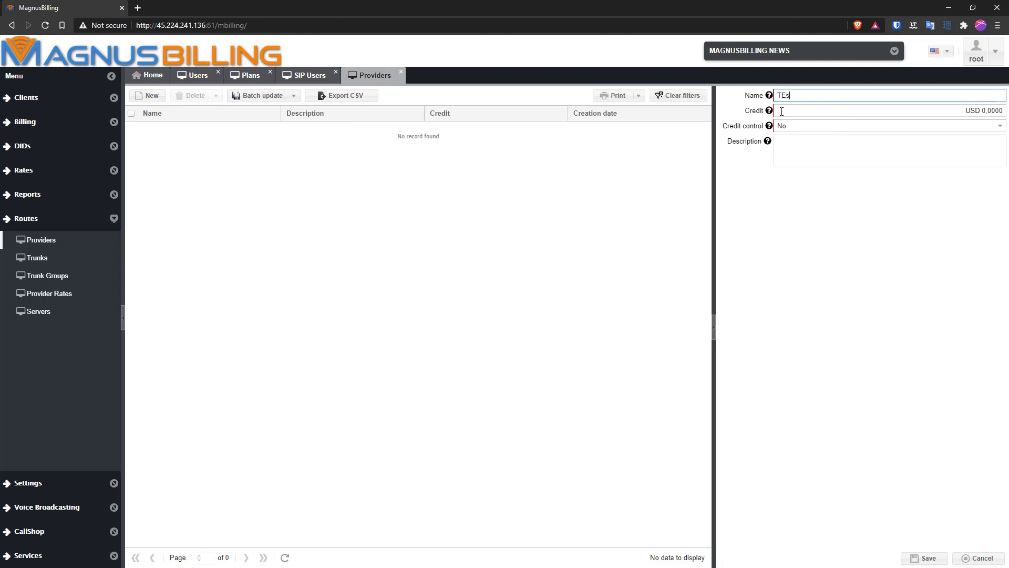
double_click(784, 95)
text(Tet)
click(927, 558)
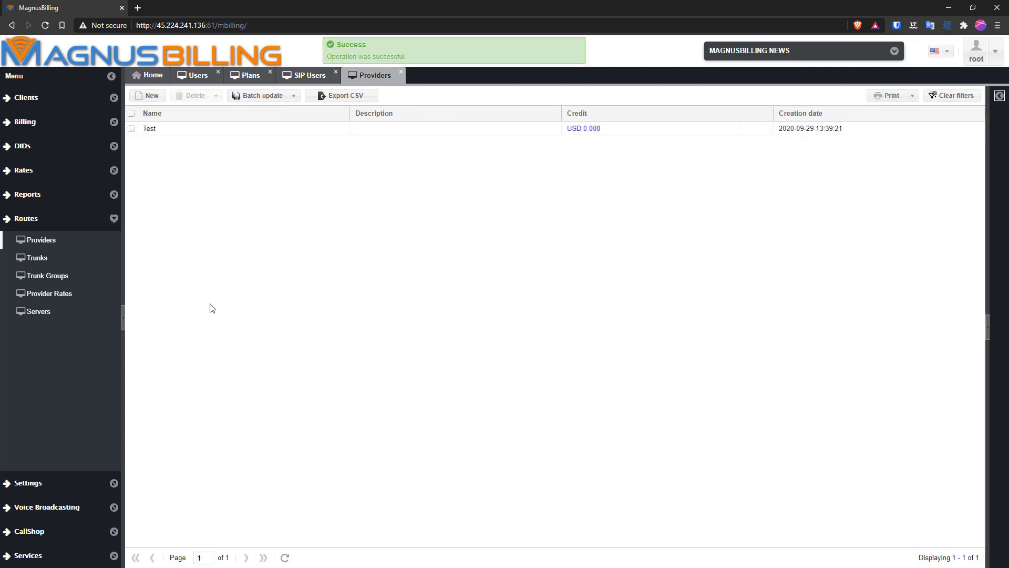
Create trunk Test linked to provider Test with credentials, host, and Register trunk set to Yes.
click(98, 259)
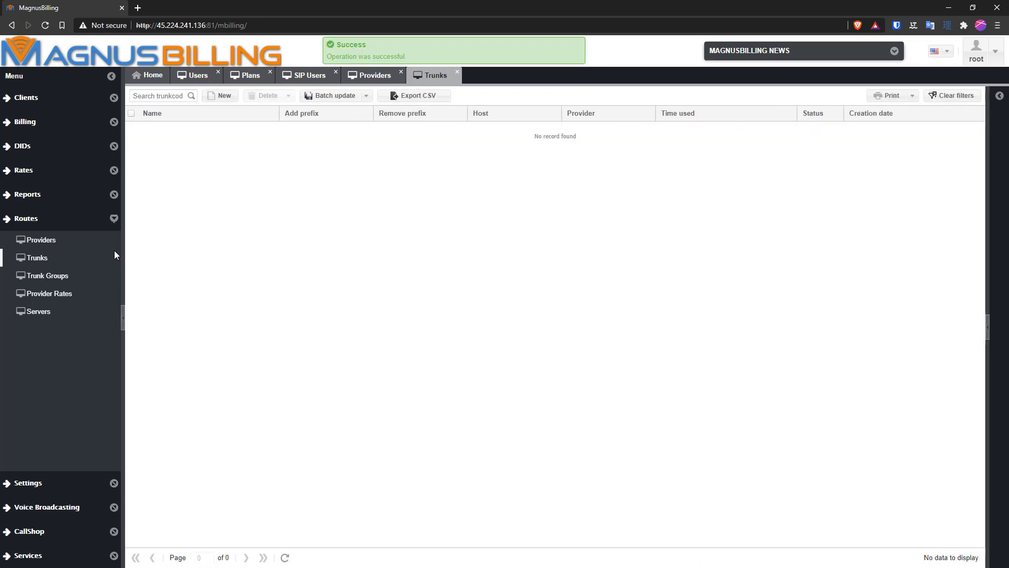
click(220, 96)
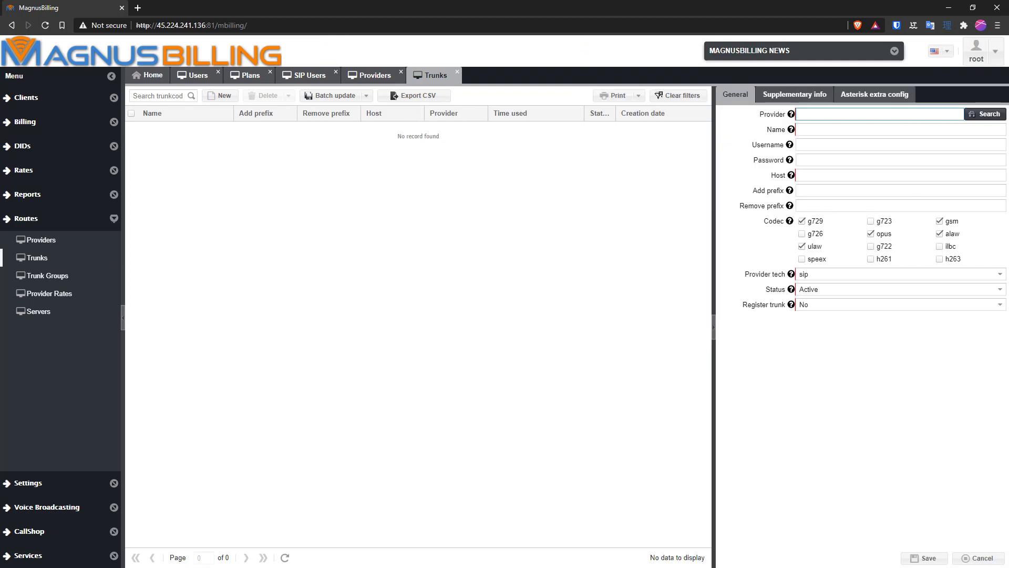
click(984, 114)
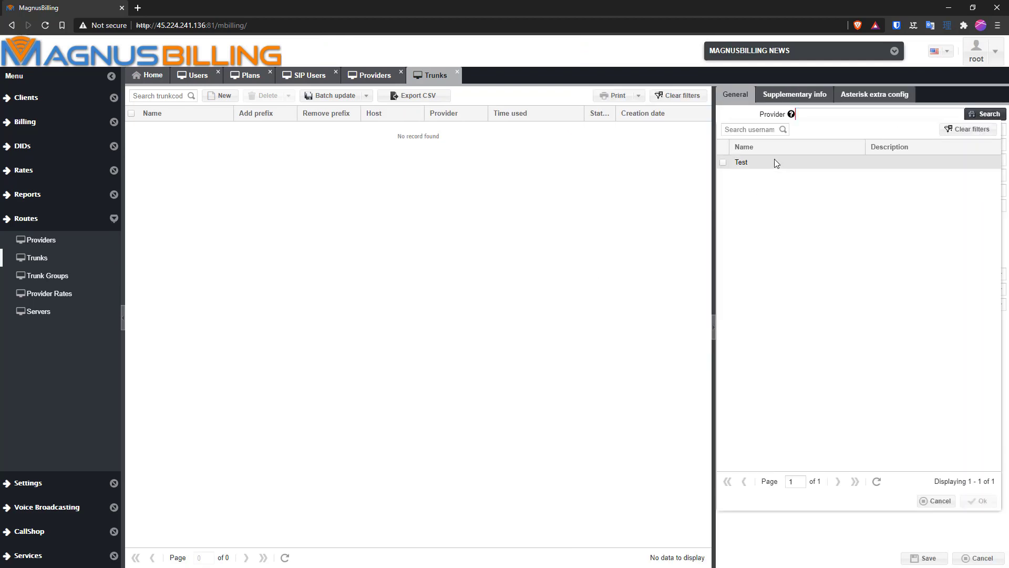
double_click(775, 162)
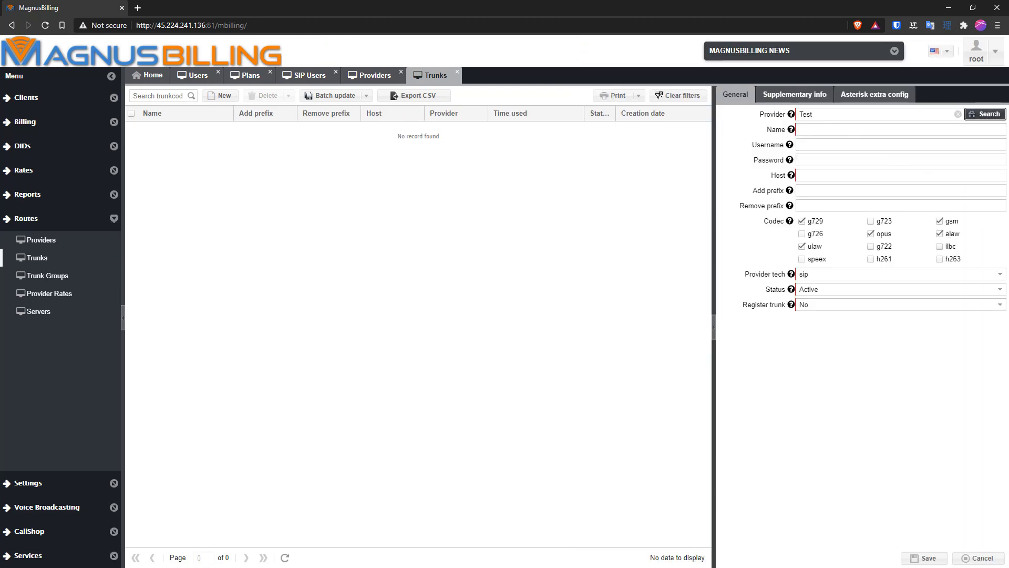
click(832, 130)
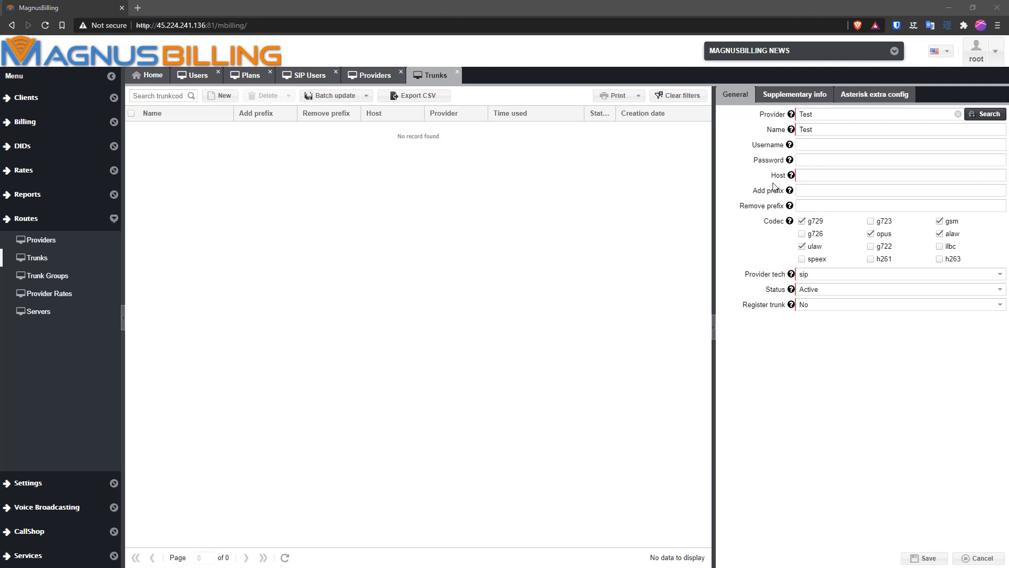
click(799, 145)
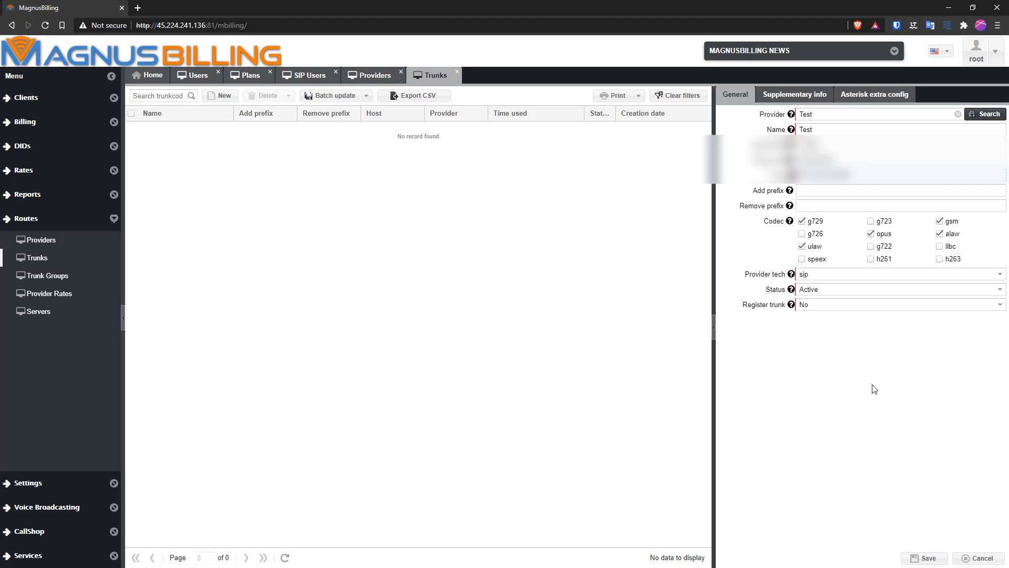
click(828, 308)
click(816, 333)
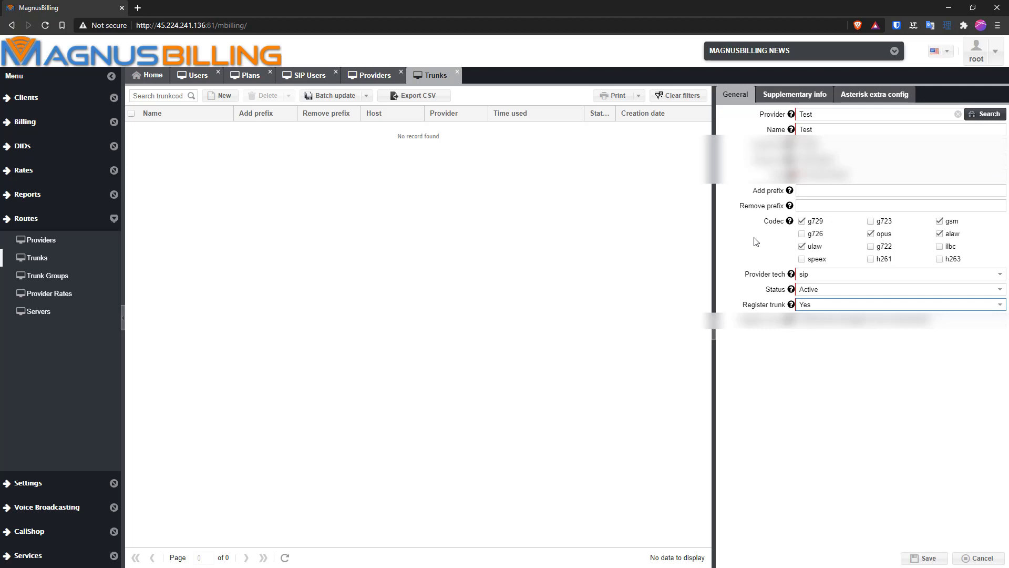
click(925, 559)
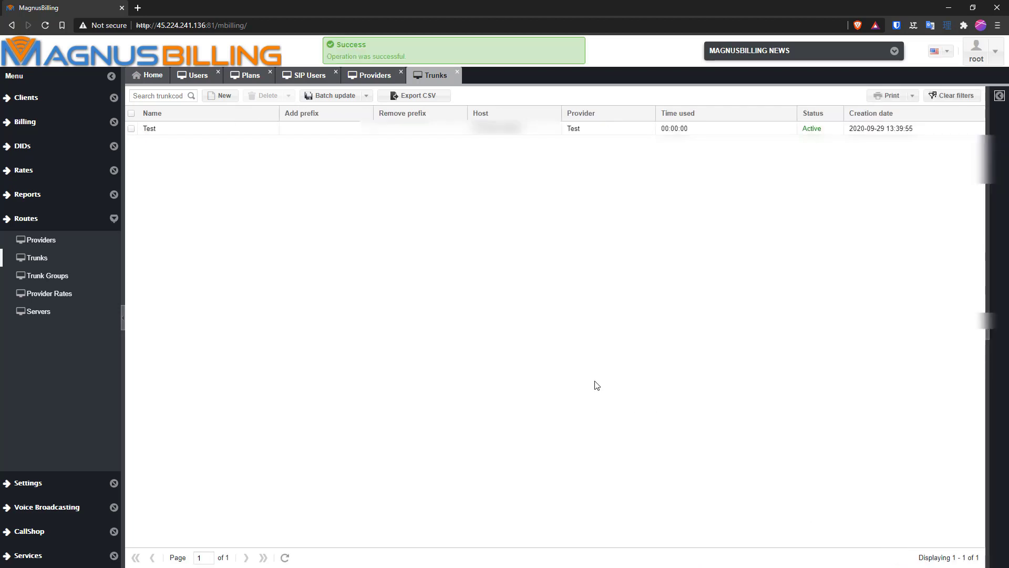
Review the Test trunk's settings and reload the Trunks list to confirm it is active.
click(405, 132)
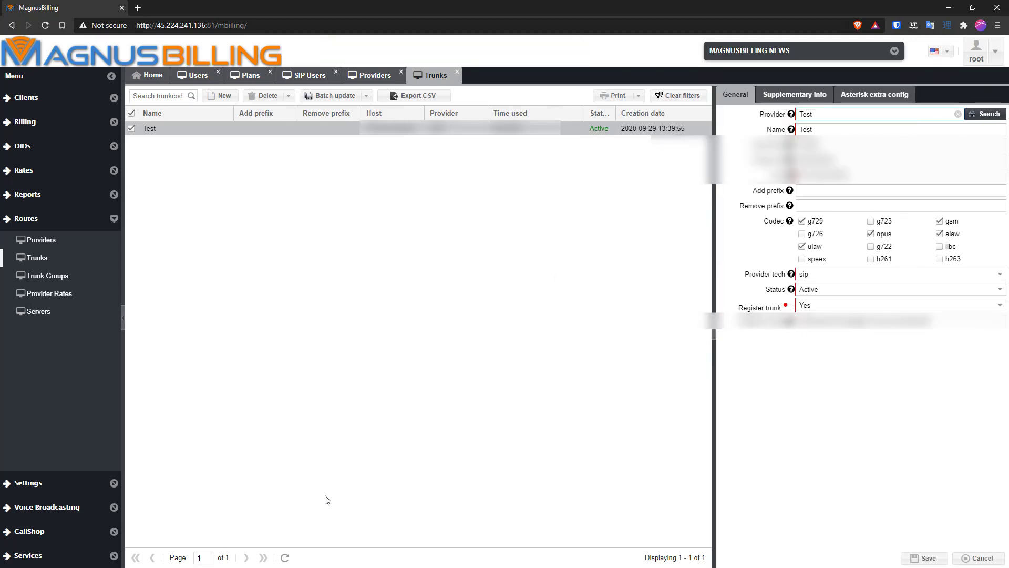
click(285, 557)
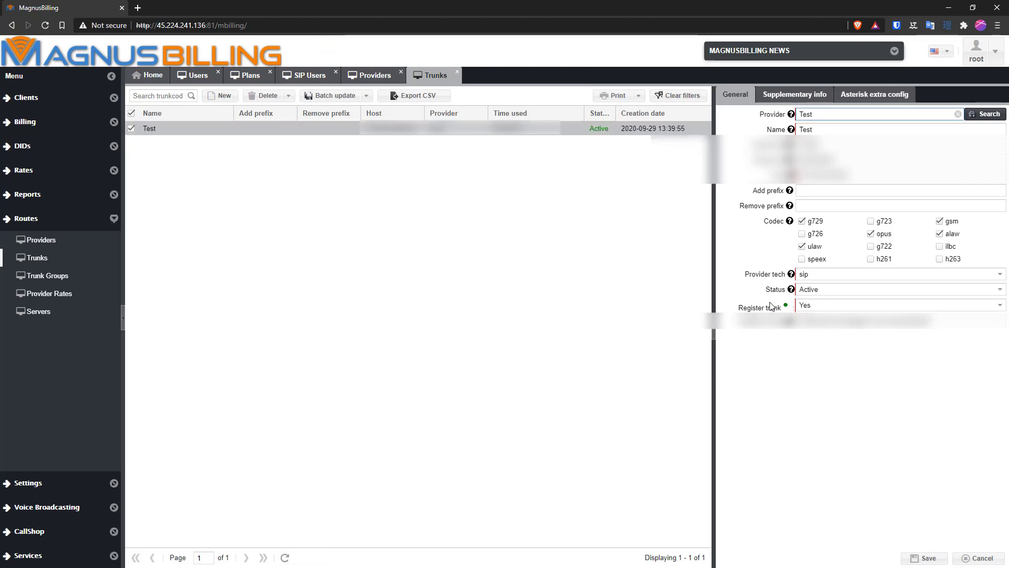
click(978, 558)
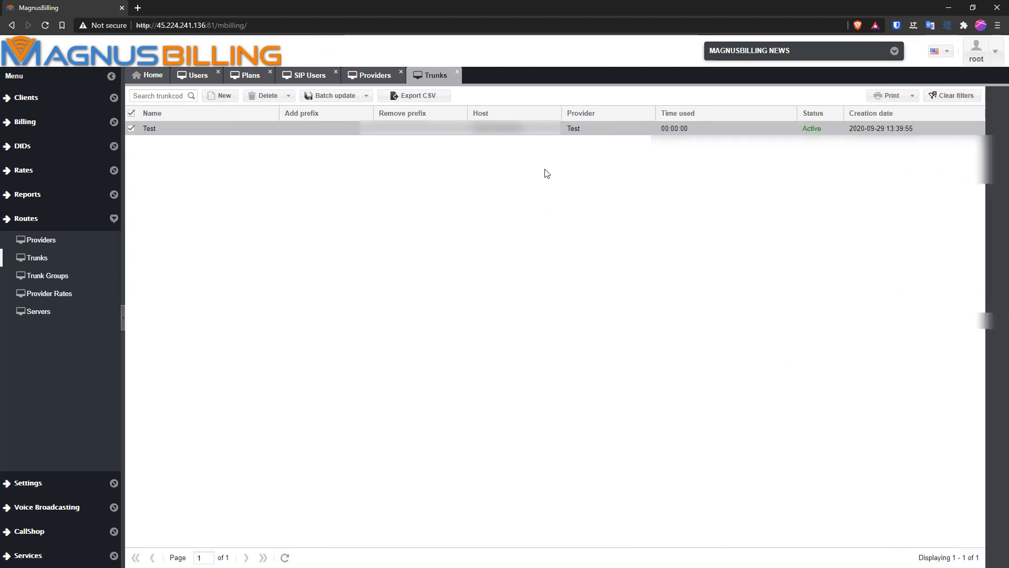
click(532, 132)
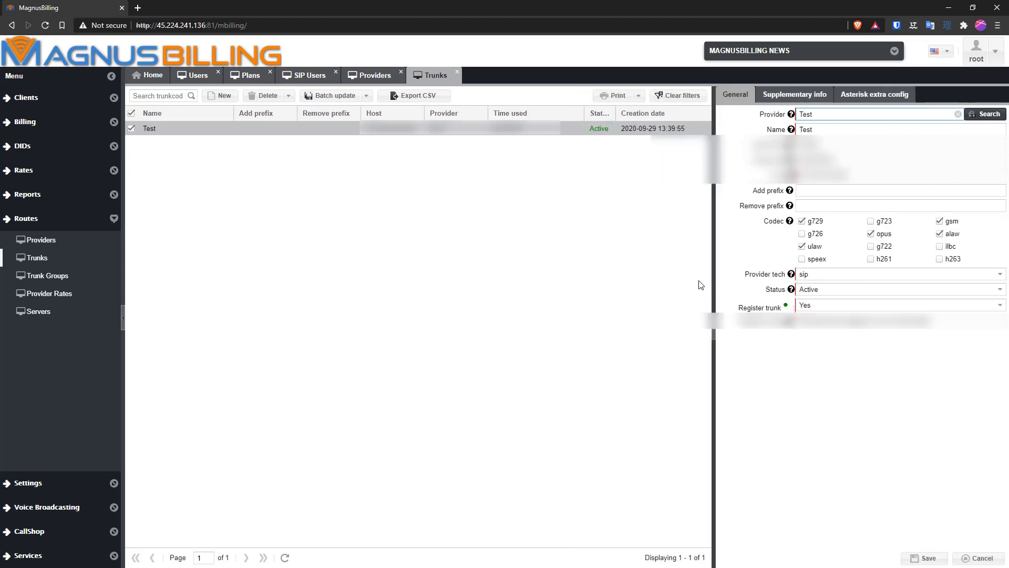
click(982, 556)
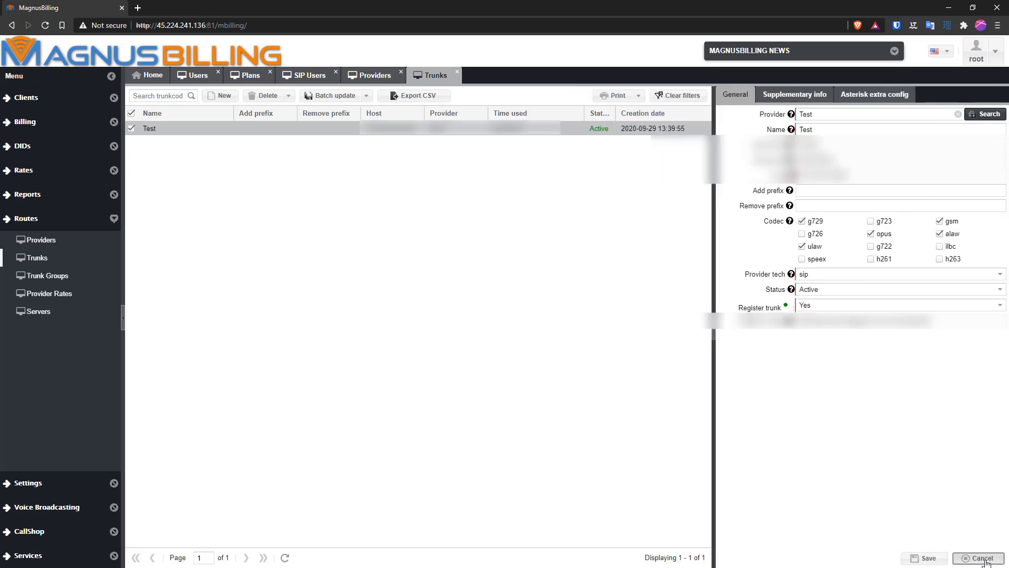
Create trunk group Test containing the Test trunk under Routes > Trunk Groups.
click(69, 281)
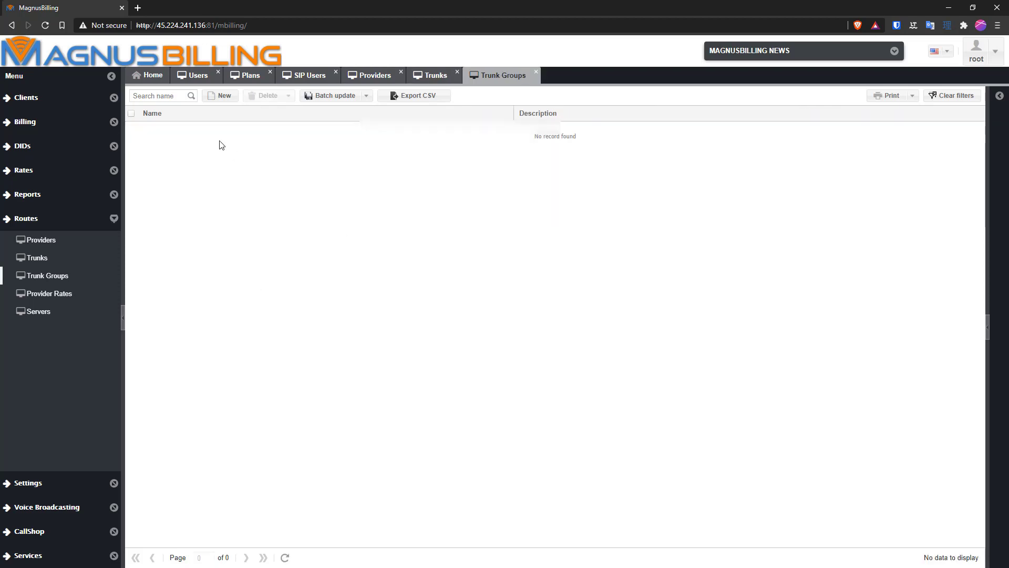
click(213, 96)
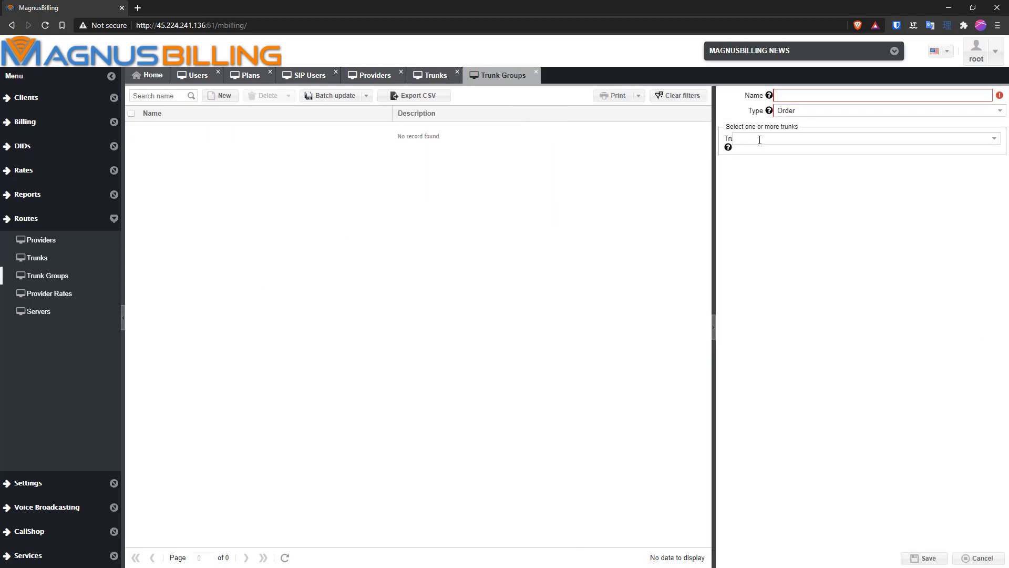
text(Test)
click(776, 138)
click(766, 152)
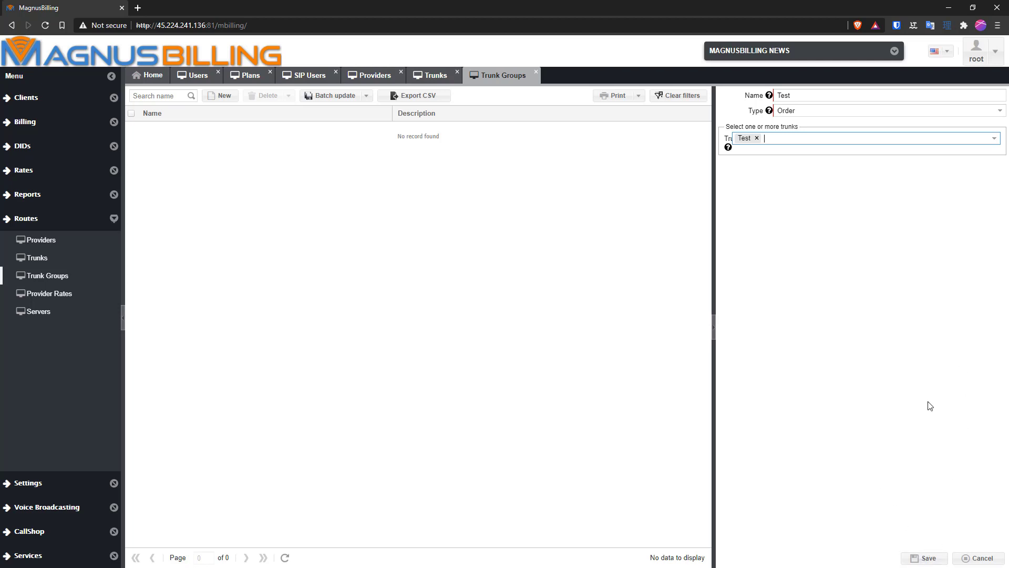
click(924, 560)
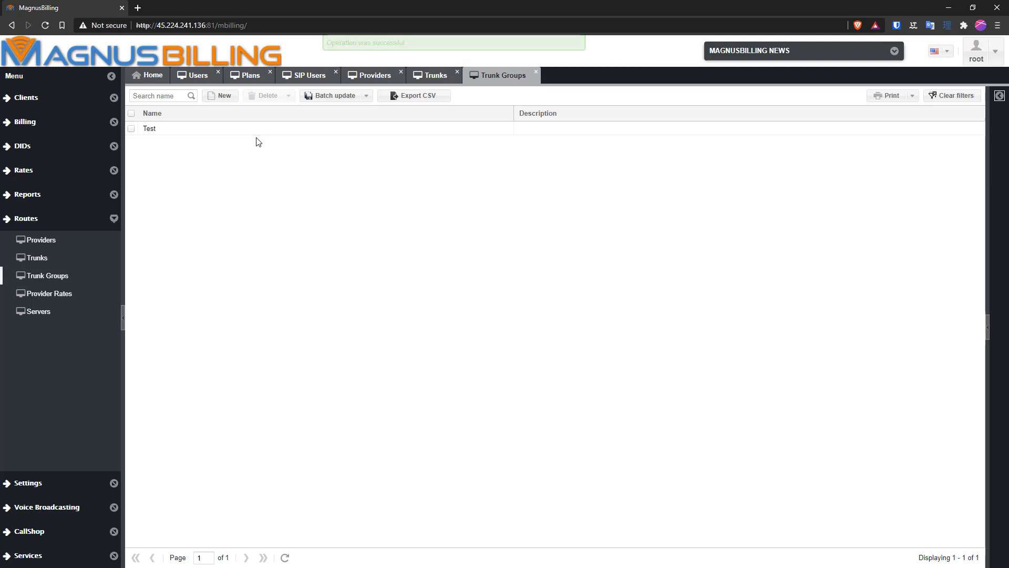
Browse the Tariffs and Plans lists and begin a new tariff.
click(74, 169)
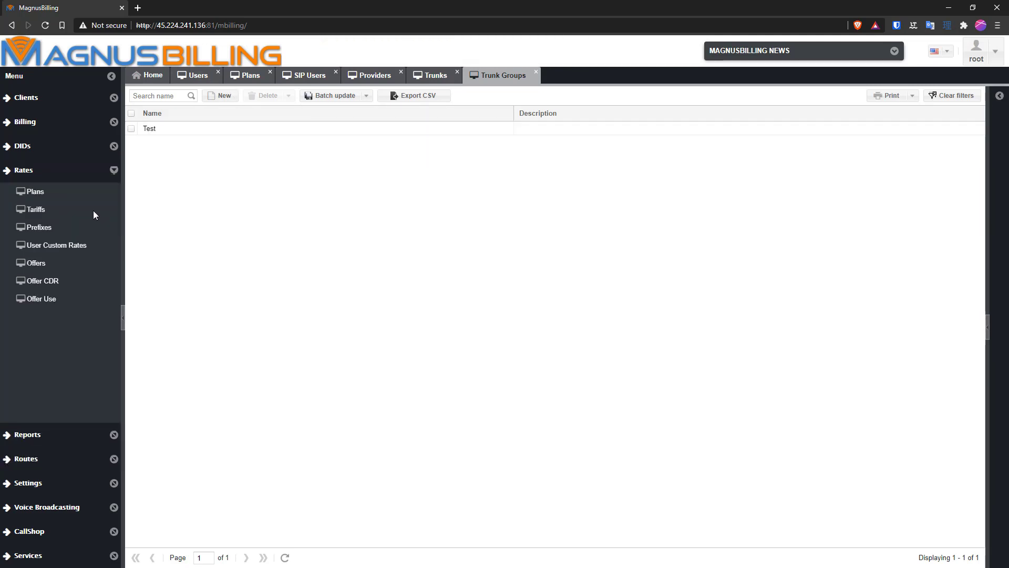
click(93, 211)
click(77, 191)
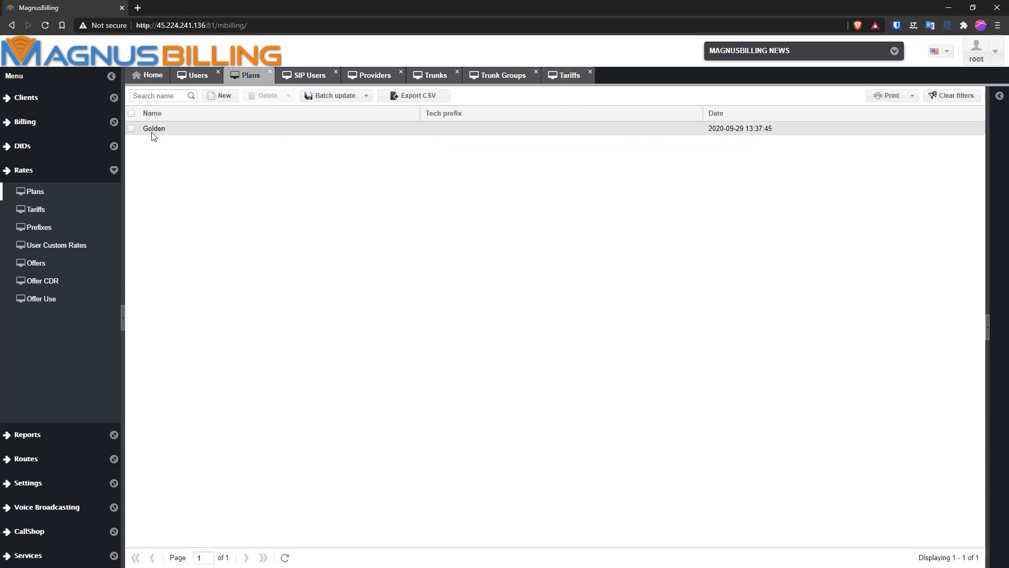
click(81, 211)
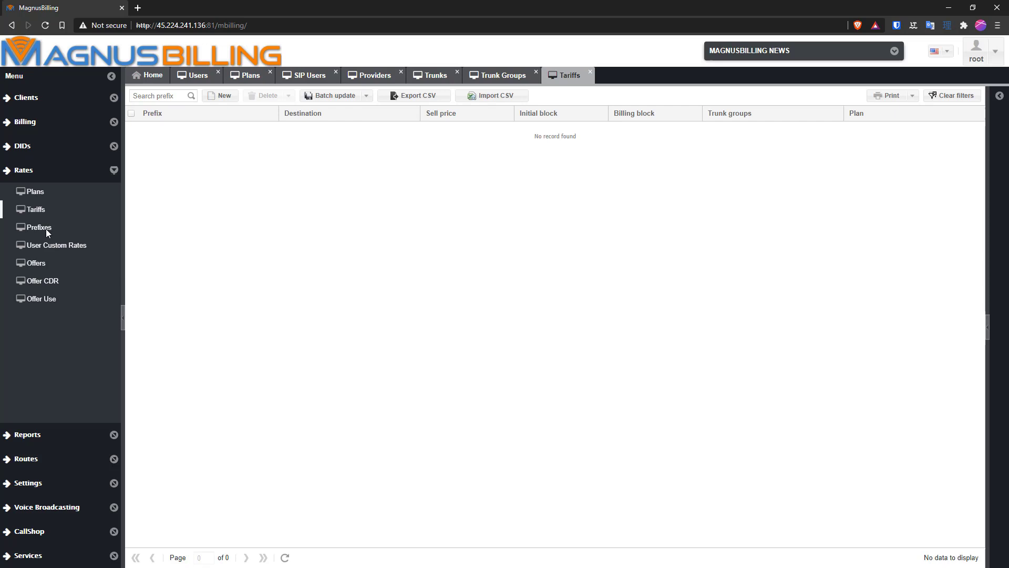
click(222, 98)
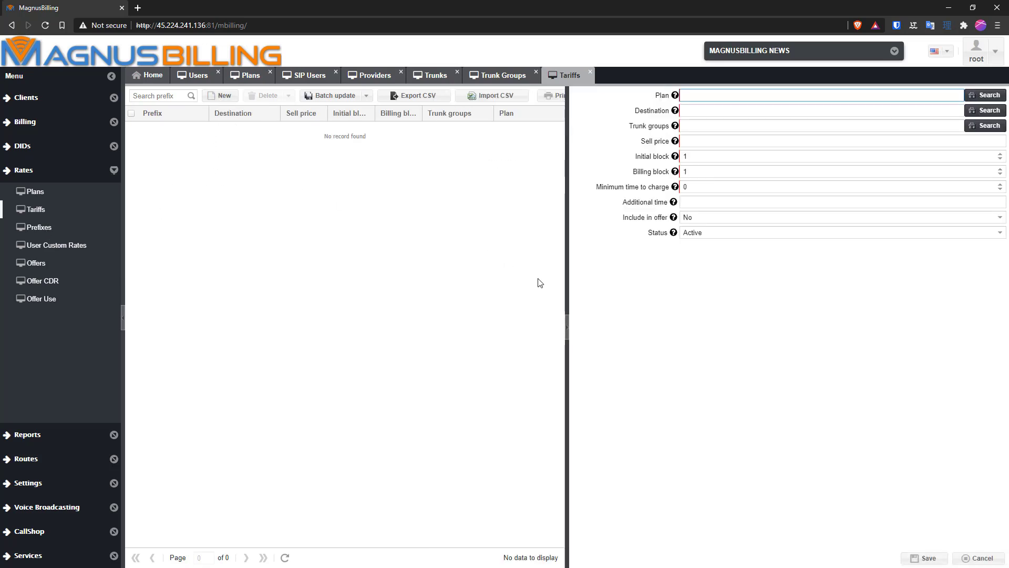
Add prefix 55 with destination Brazil in Rates > Prefixes.
click(83, 227)
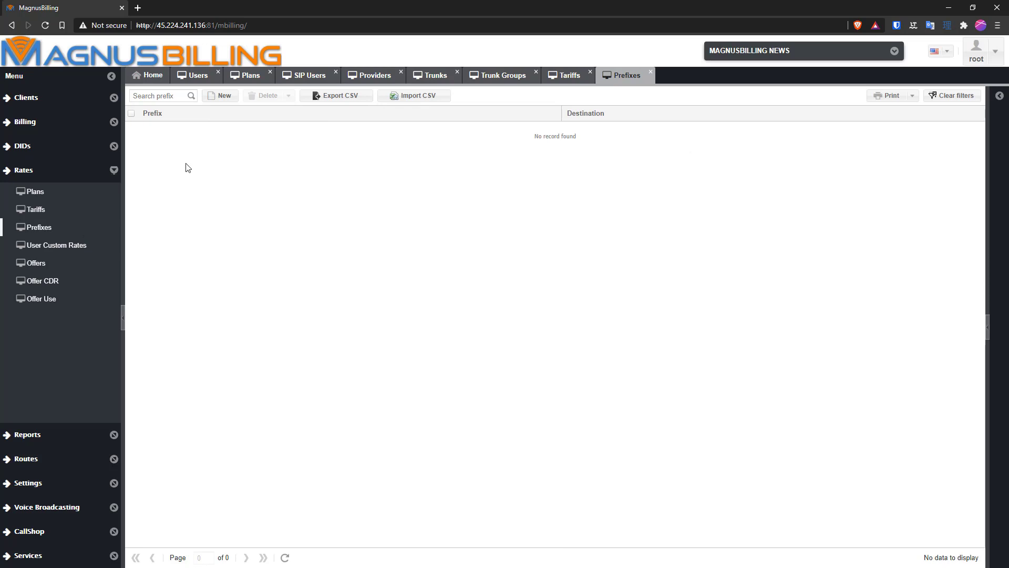
click(221, 98)
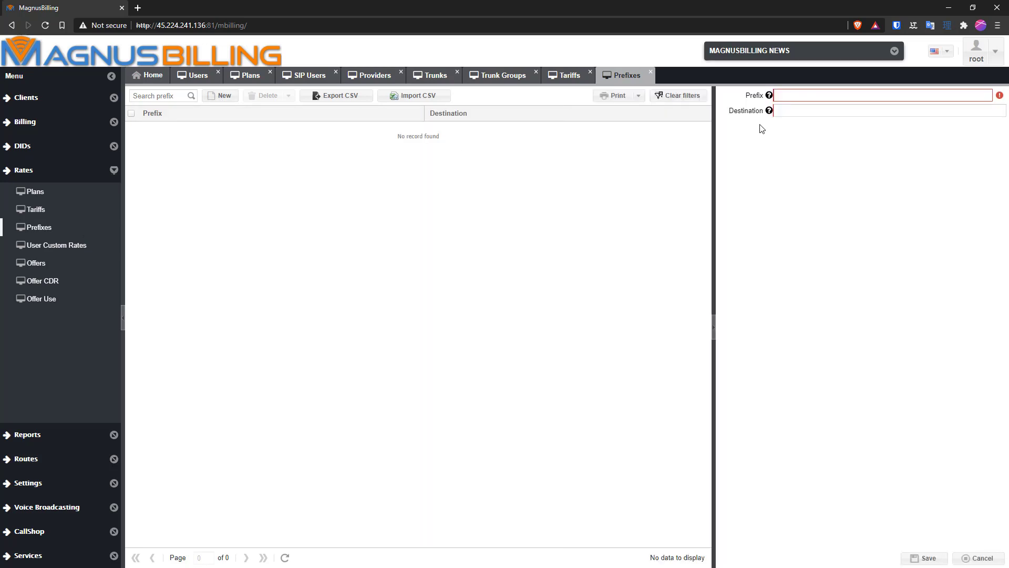
text(55)
key(Tab)
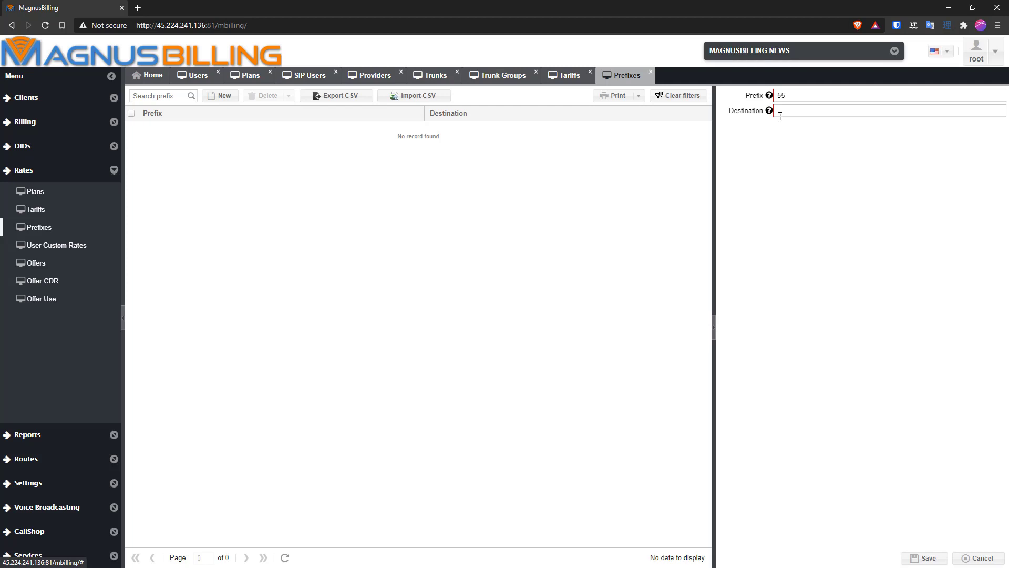
text(Brazil)
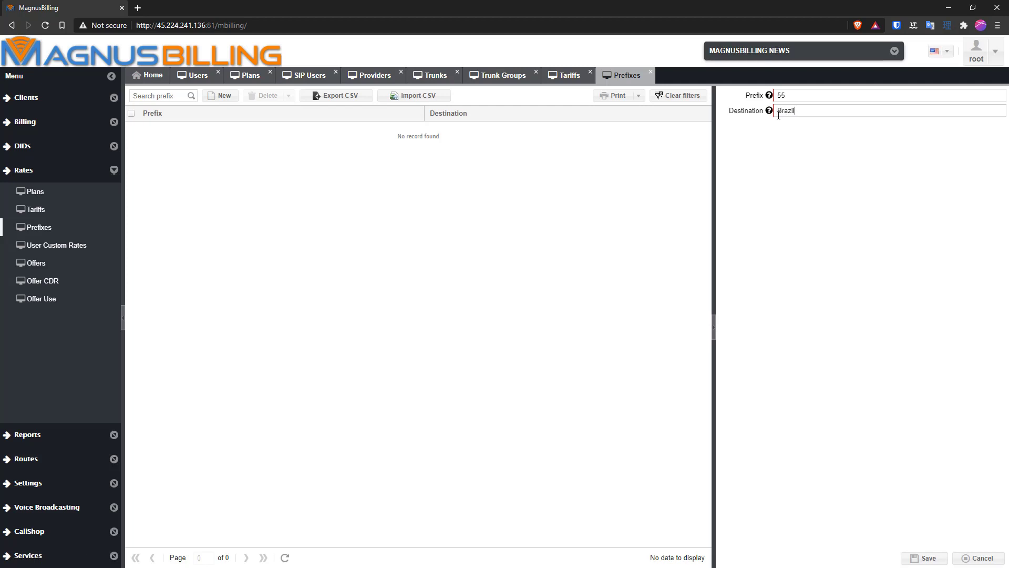
click(926, 558)
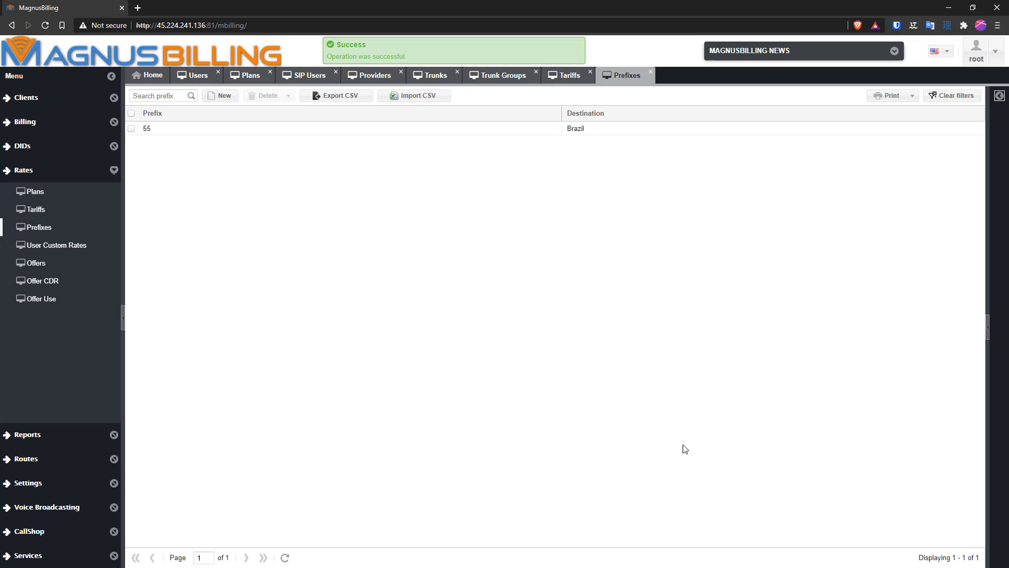
Start a new tariff with plan Golden, destination Brazil, and trunk group Test.
click(93, 211)
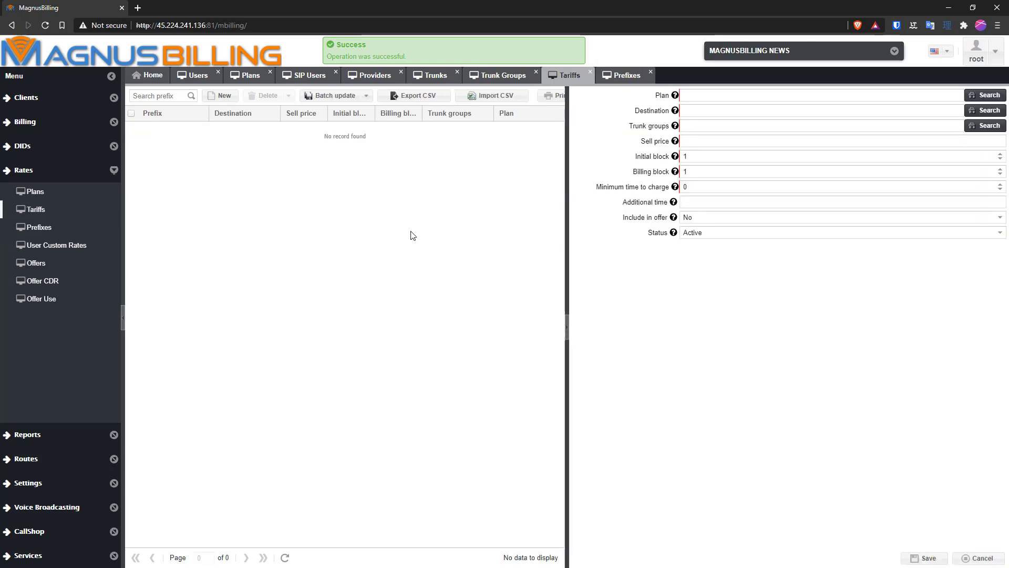
click(986, 95)
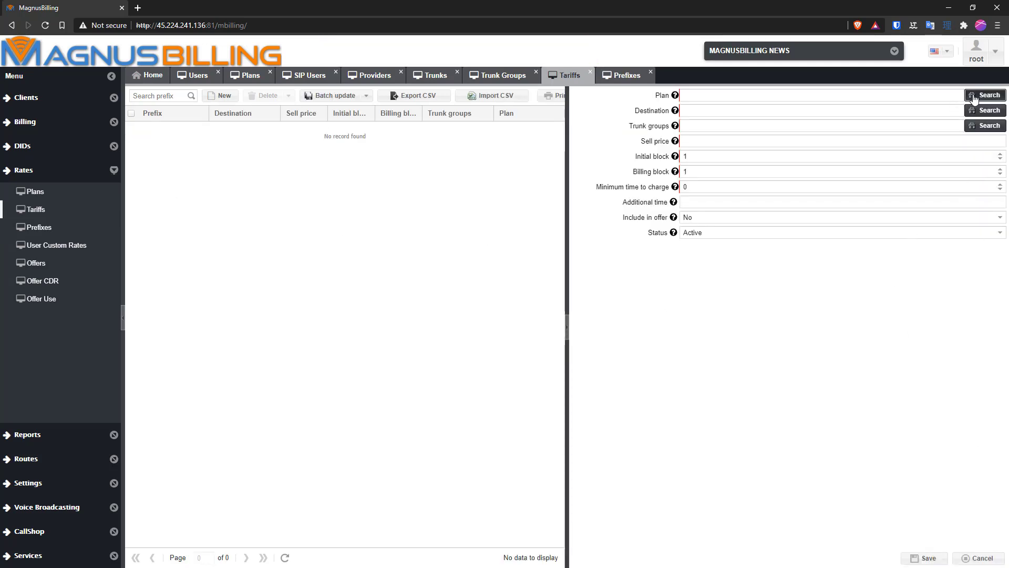
double_click(691, 143)
click(980, 112)
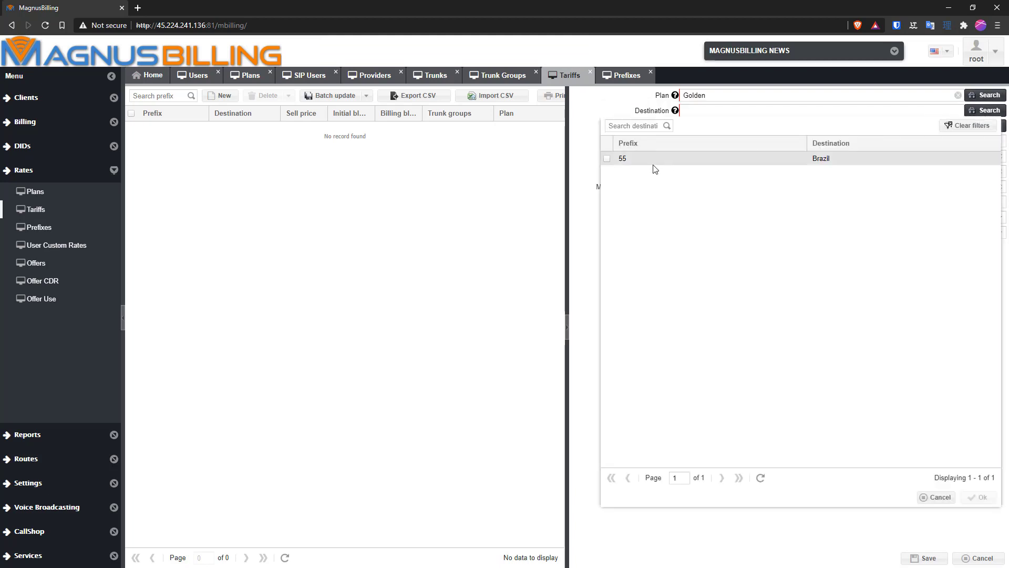
double_click(680, 158)
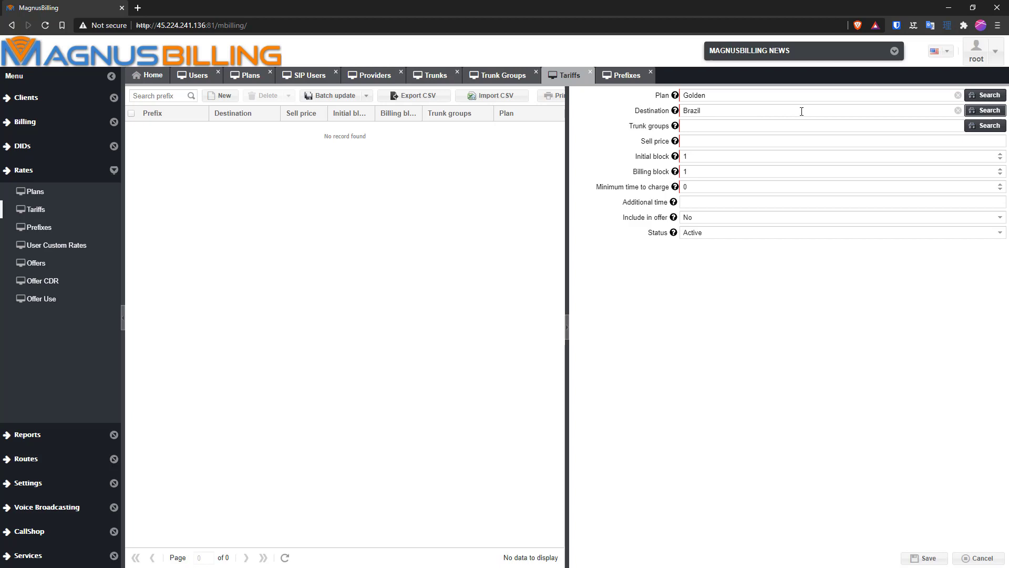
click(980, 127)
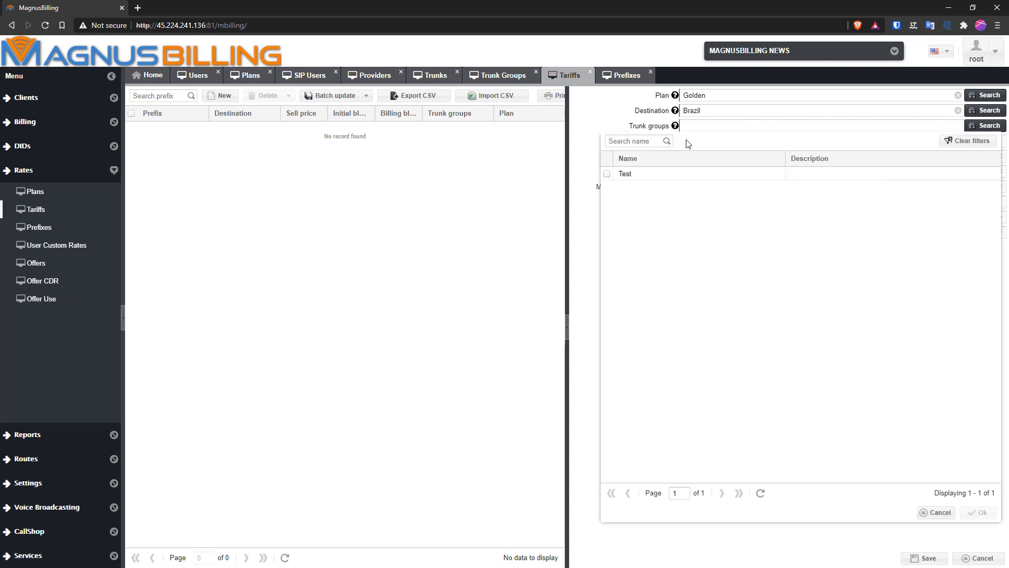
double_click(631, 175)
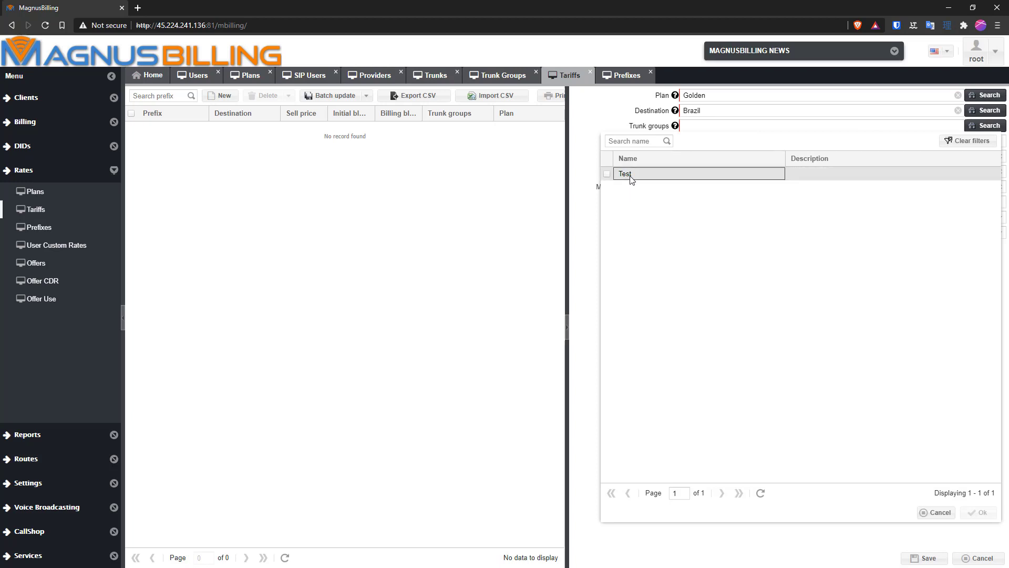
Check the Test trunk group's assigned trunks and routing type, then return to the tariff.
click(507, 77)
click(371, 131)
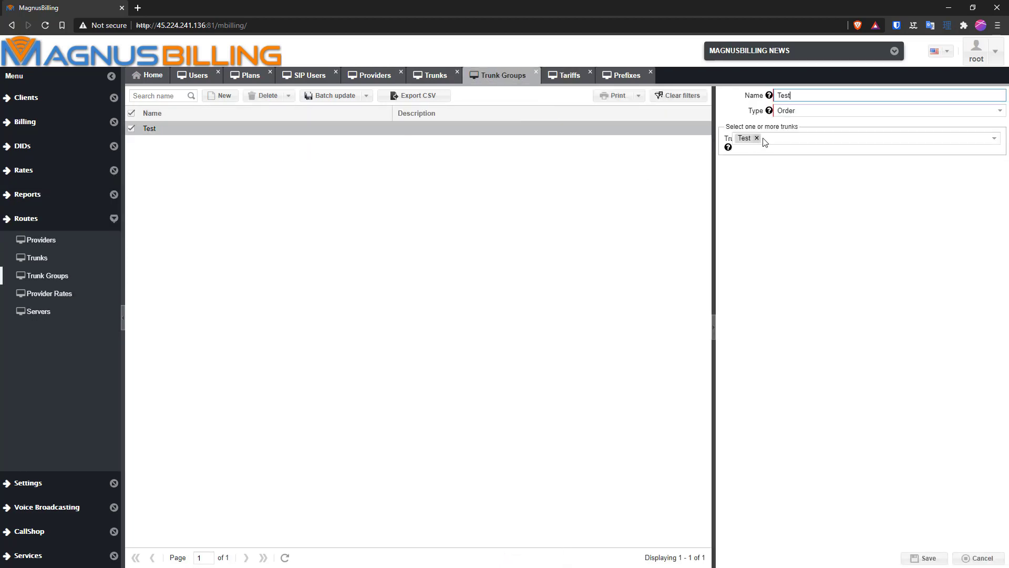
click(797, 137)
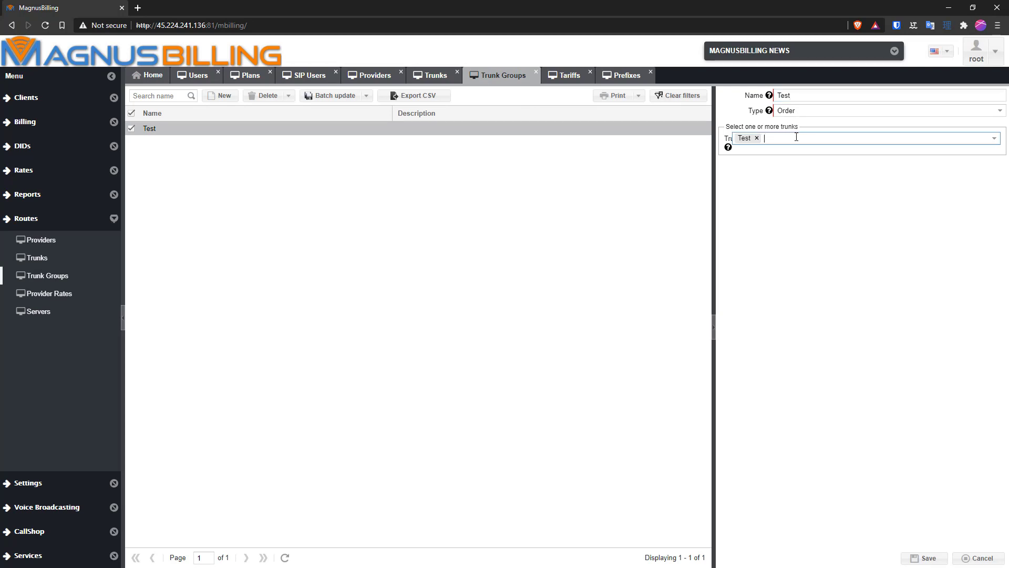
click(812, 107)
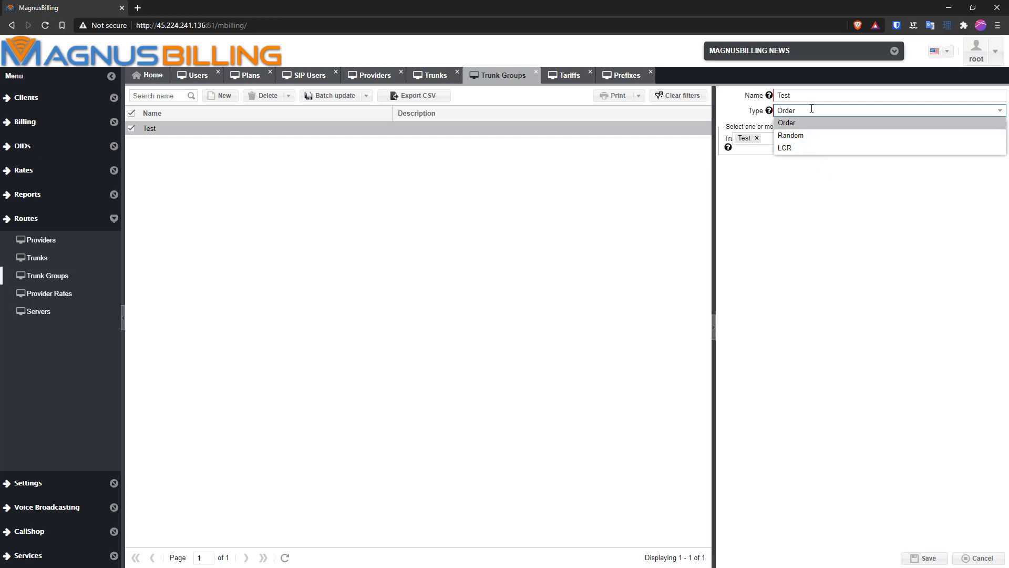
click(613, 79)
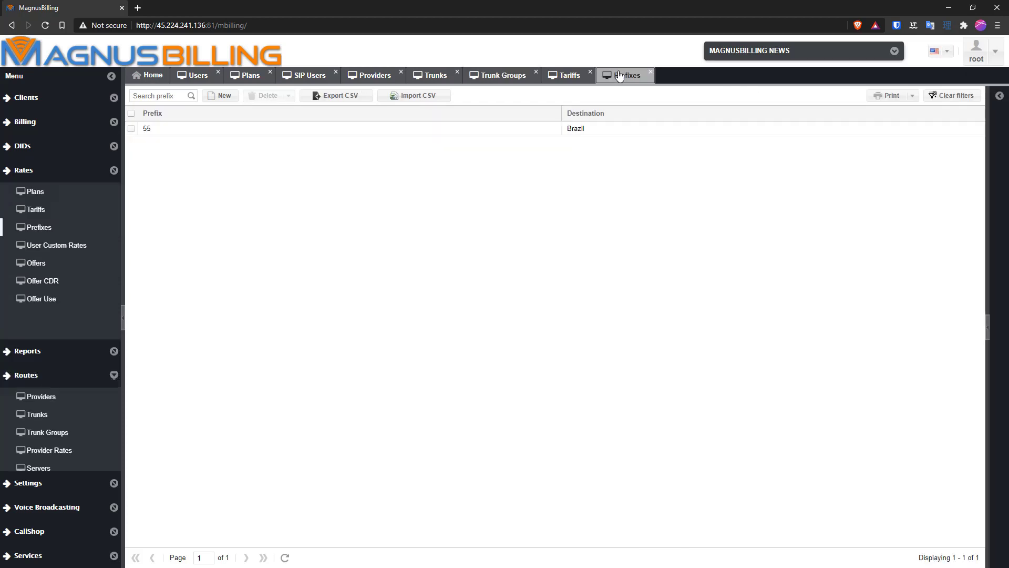
click(561, 79)
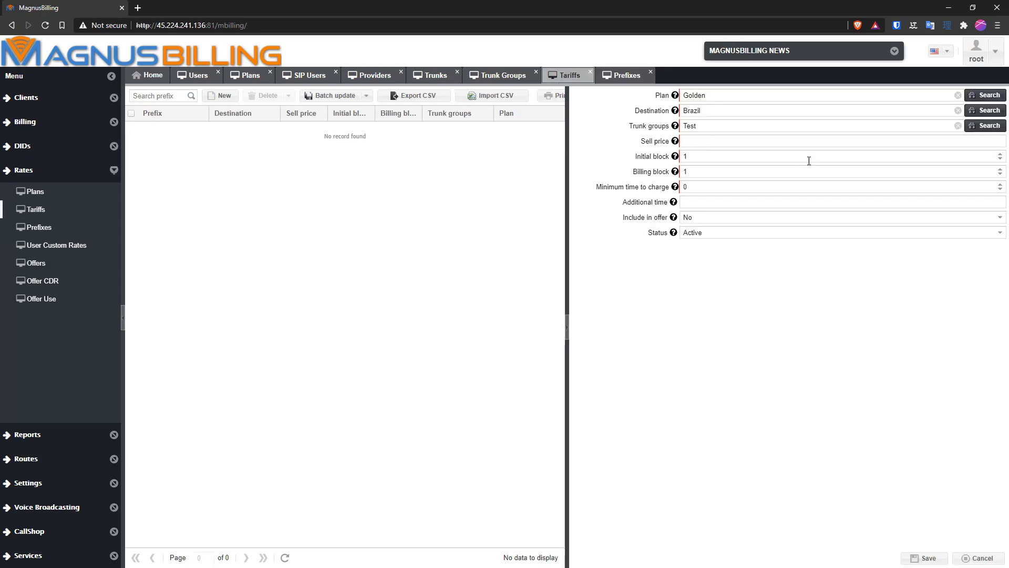
Enter sell price 0.0100 and save the Golden Brazil tariff.
click(828, 145)
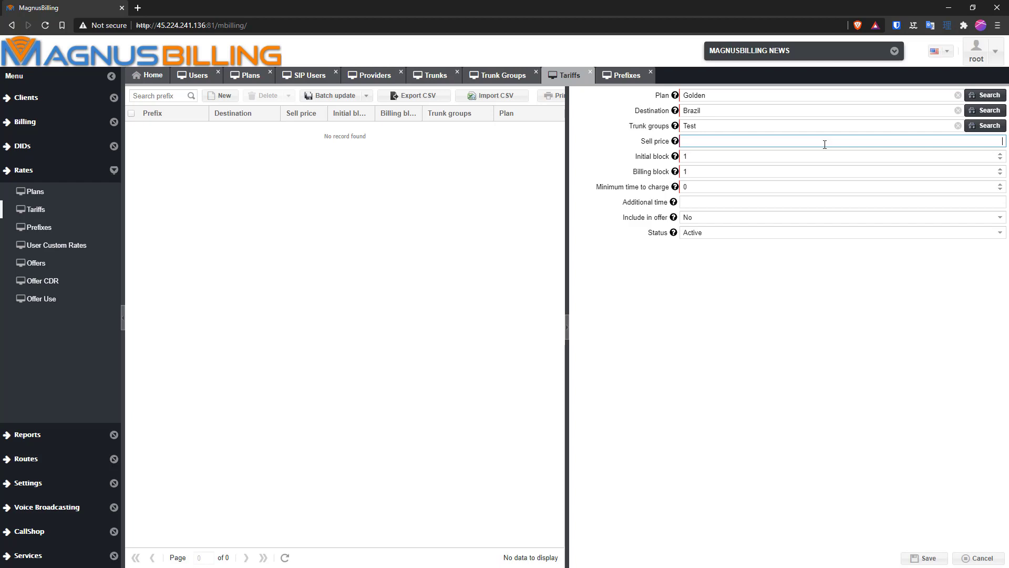
text(0,0001)
text(00)
click(927, 558)
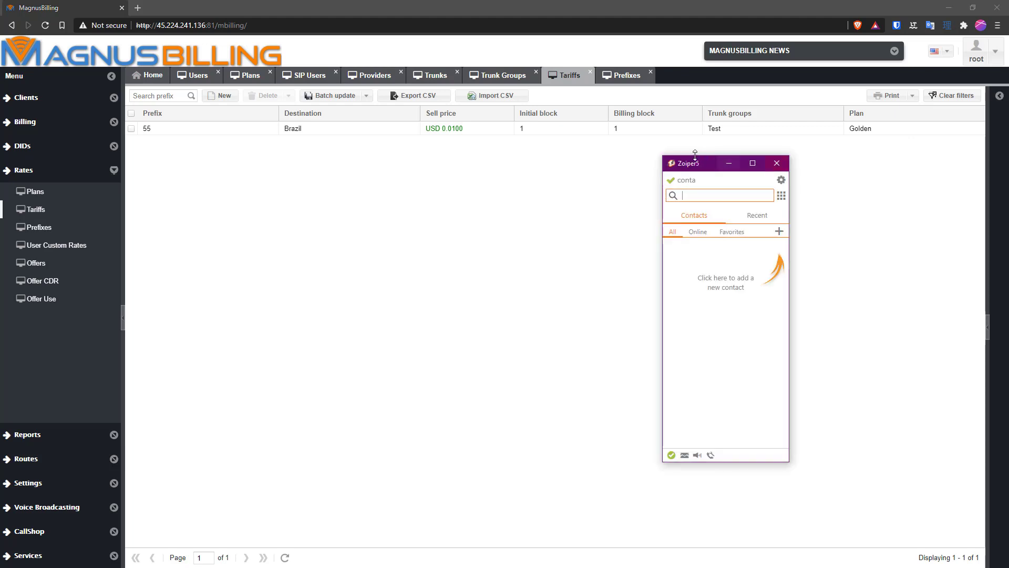
Move Zoiper aside, dial the pasted number as a test call, then return to MagnusBilling.
drag(693, 163, 601, 165)
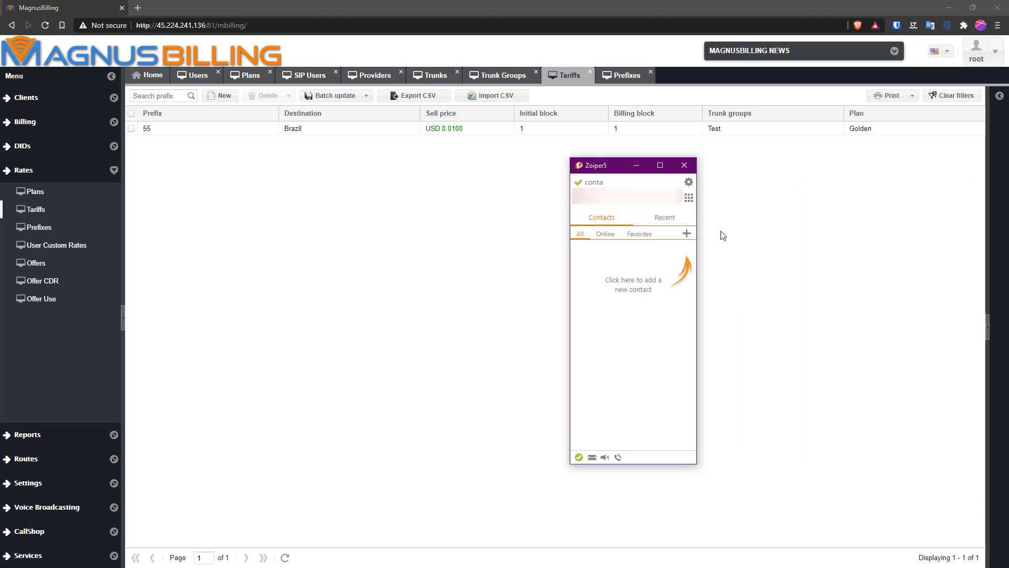
key(ctrl+v)
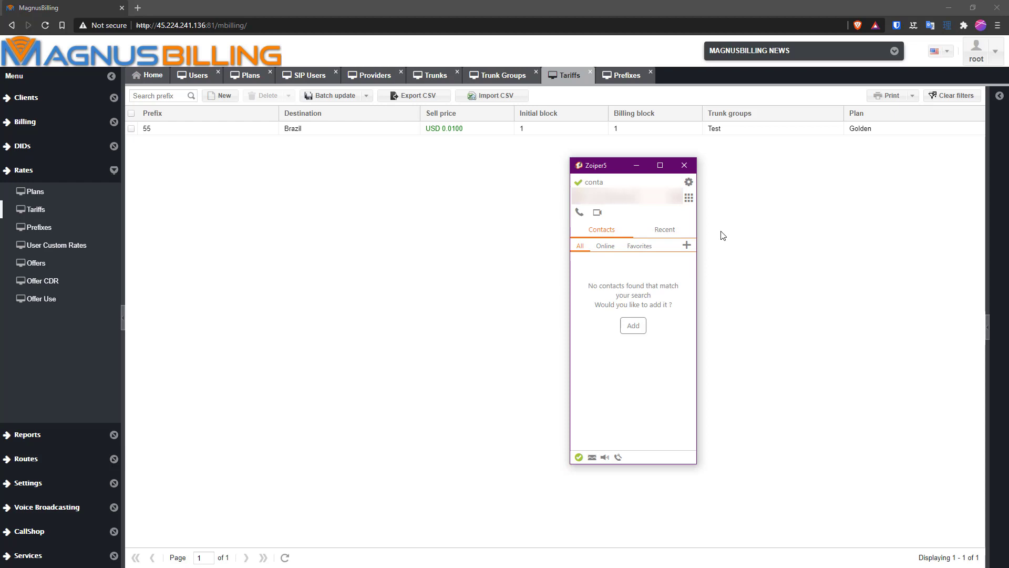
key(Return)
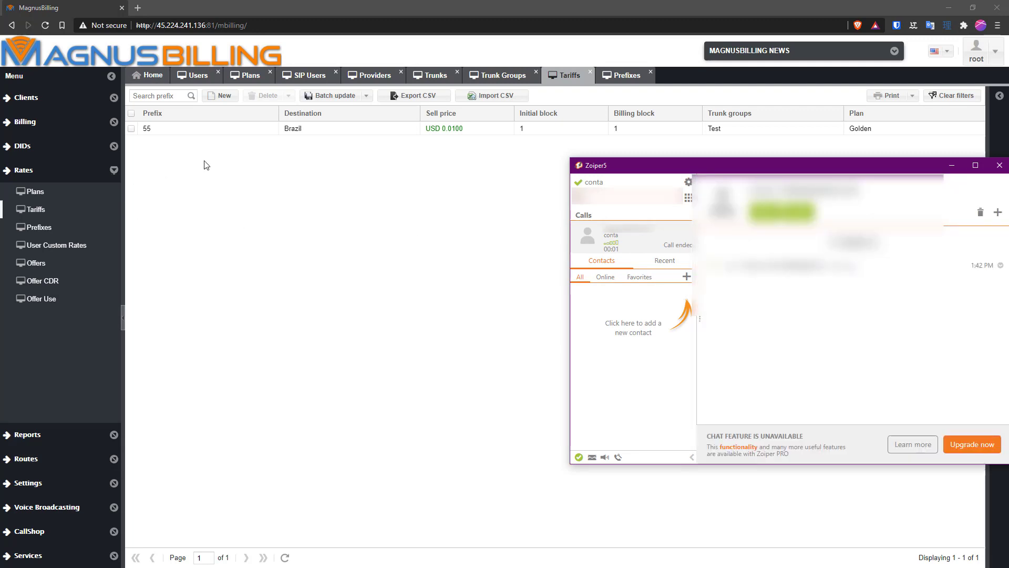
click(87, 124)
Add a new refill for the client user with credit 10 and description 'test'.
click(78, 143)
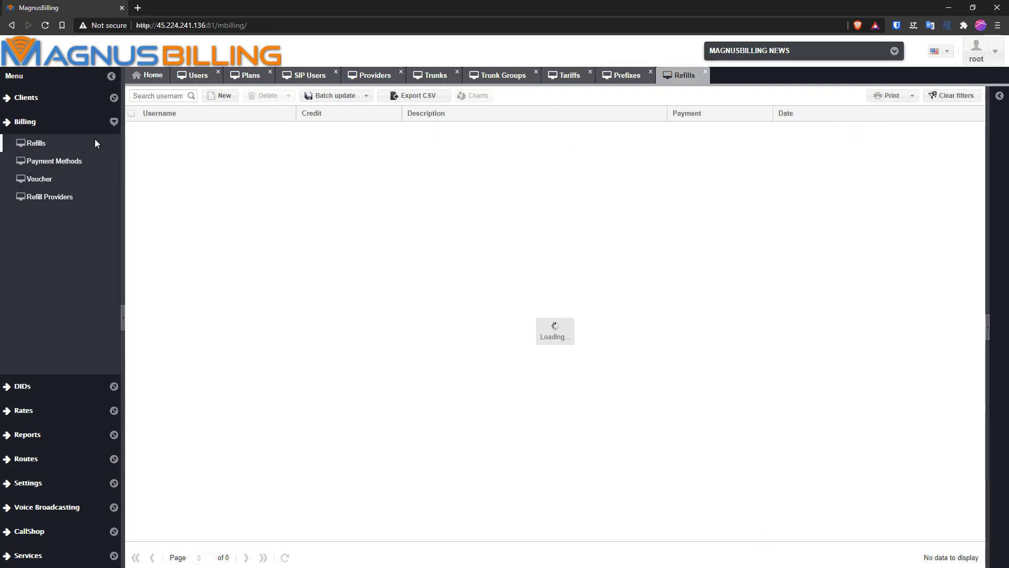
click(219, 99)
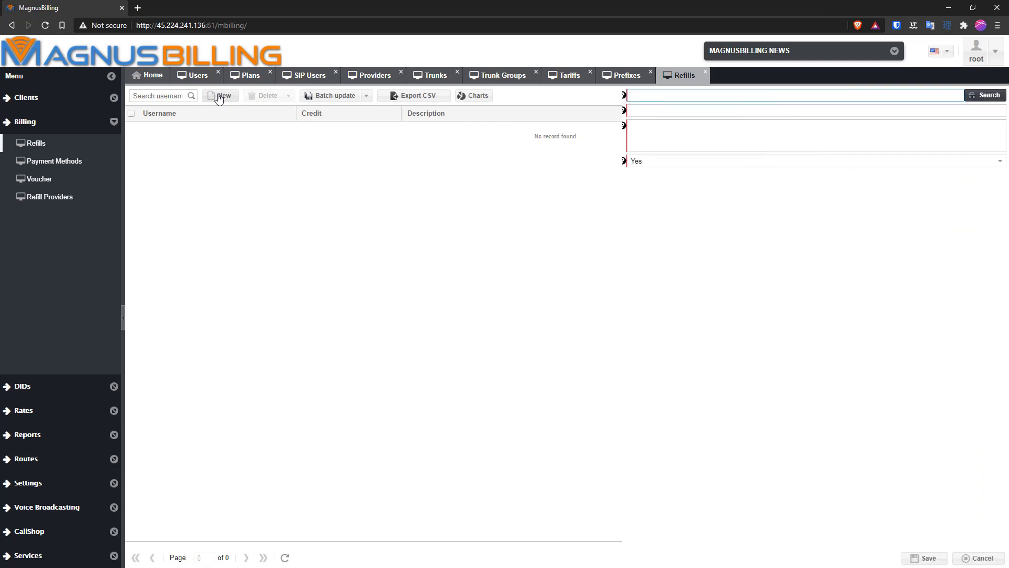
click(983, 96)
click(746, 155)
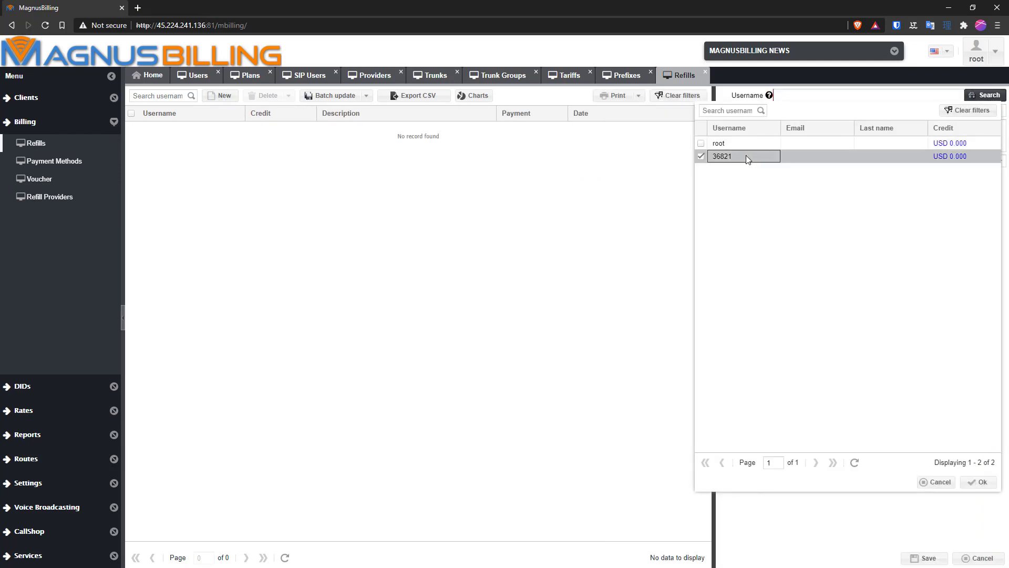
double_click(740, 156)
click(874, 109)
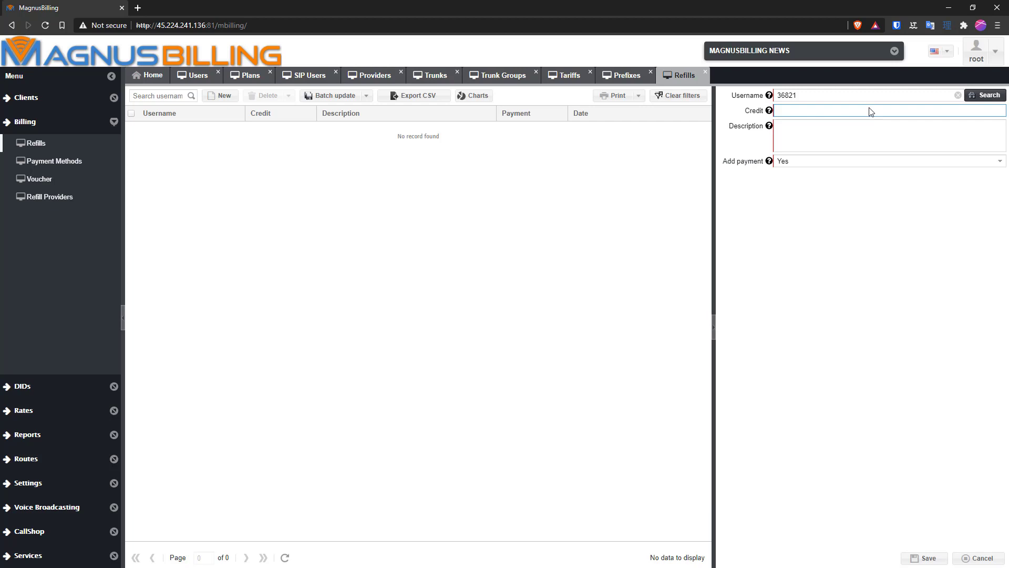
text(10,0000)
click(870, 128)
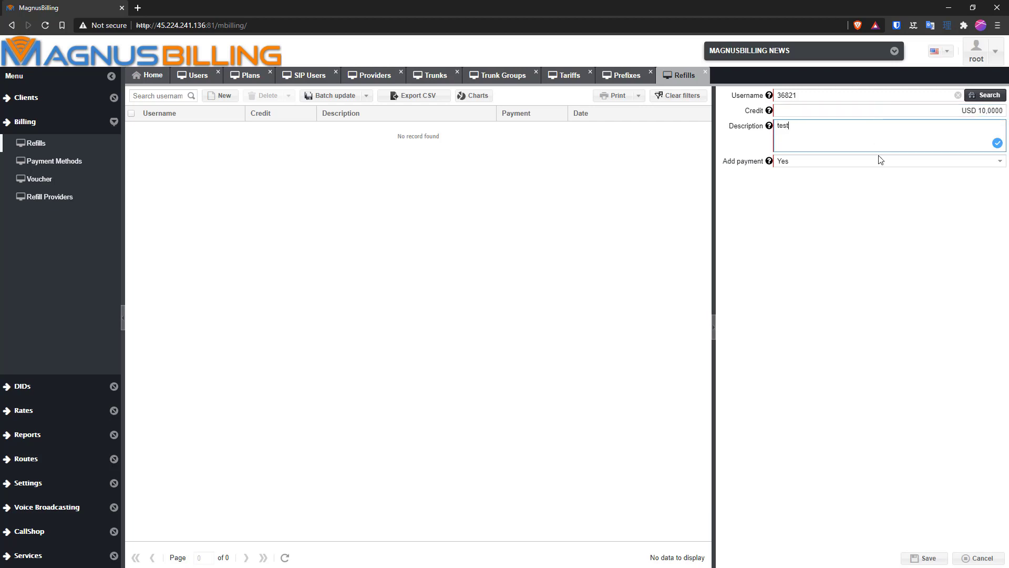
click(927, 556)
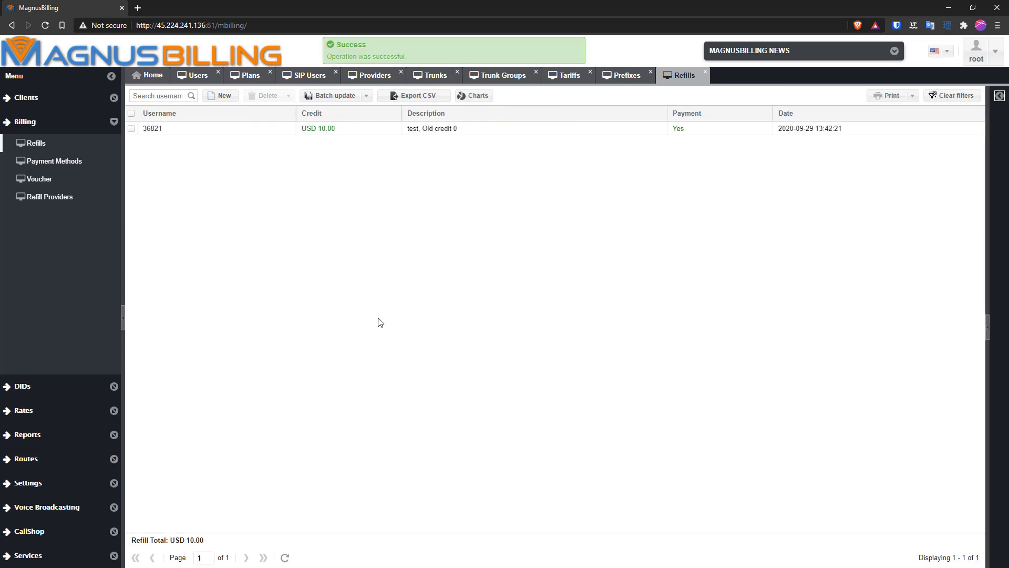
Reload the users list to show USD 10.000 credit, then end the second Zoiper test call.
click(192, 80)
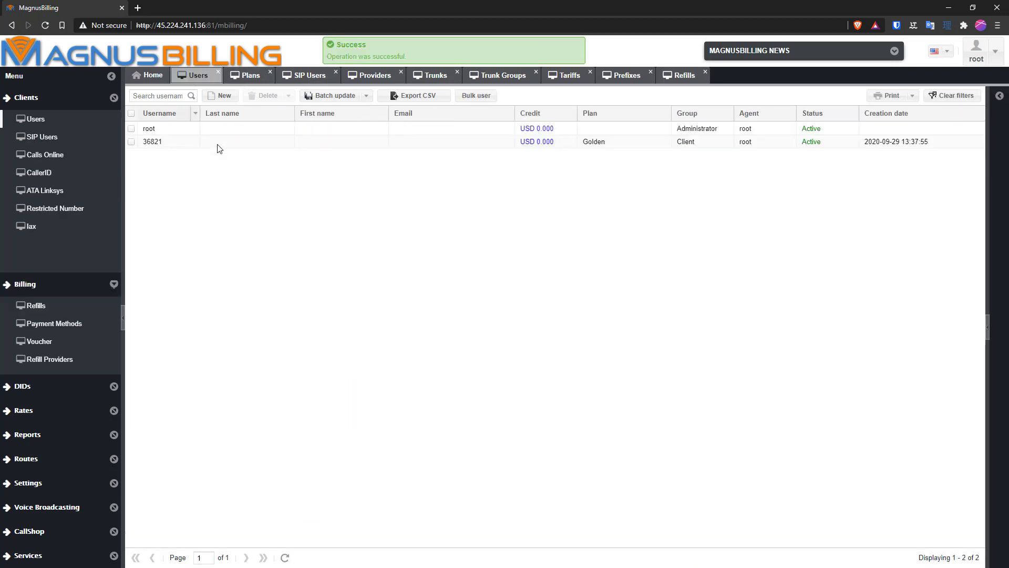
click(285, 557)
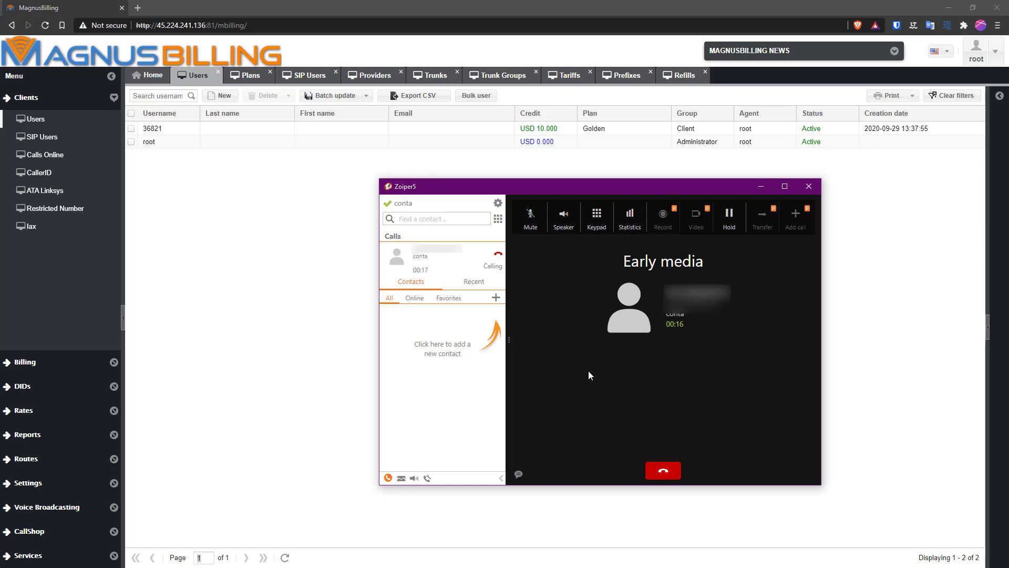
click(665, 472)
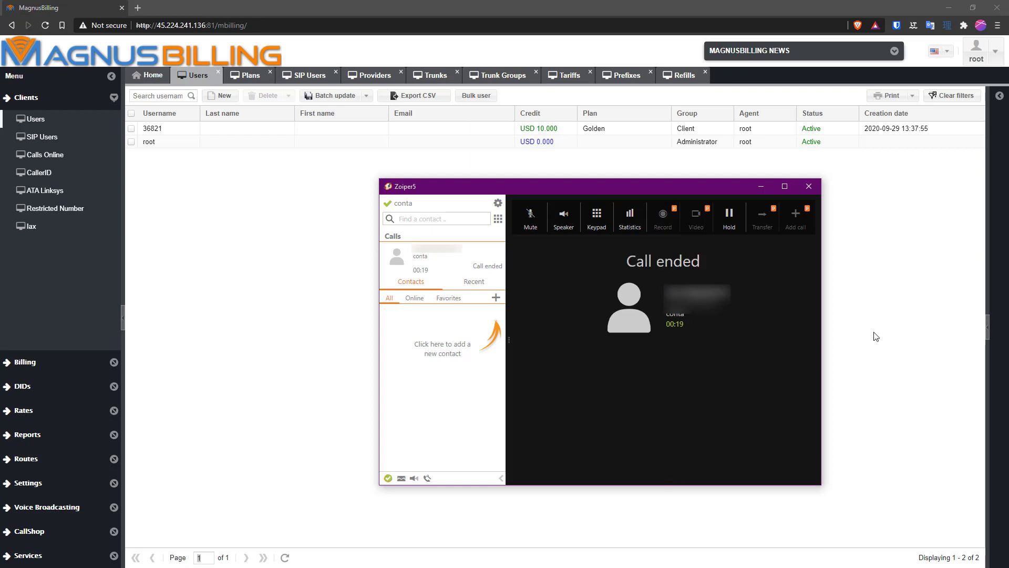